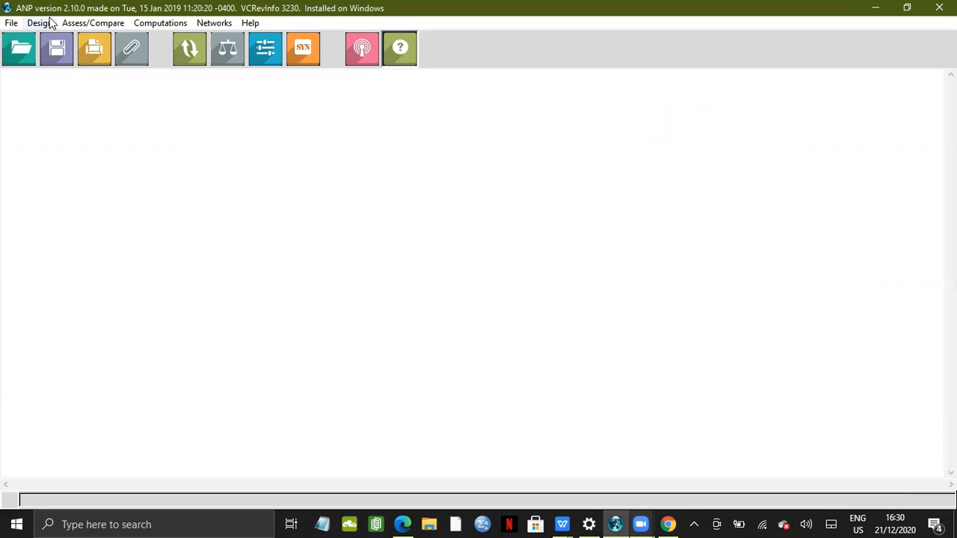
Create a new cluster named topic and widen its window near the top of the canvas
click(45, 23)
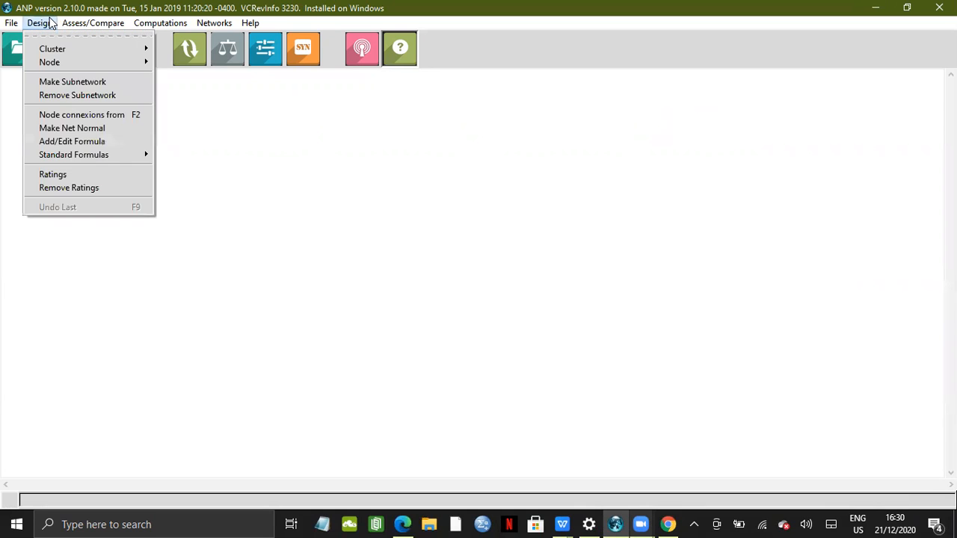
key(Right)
click(38, 26)
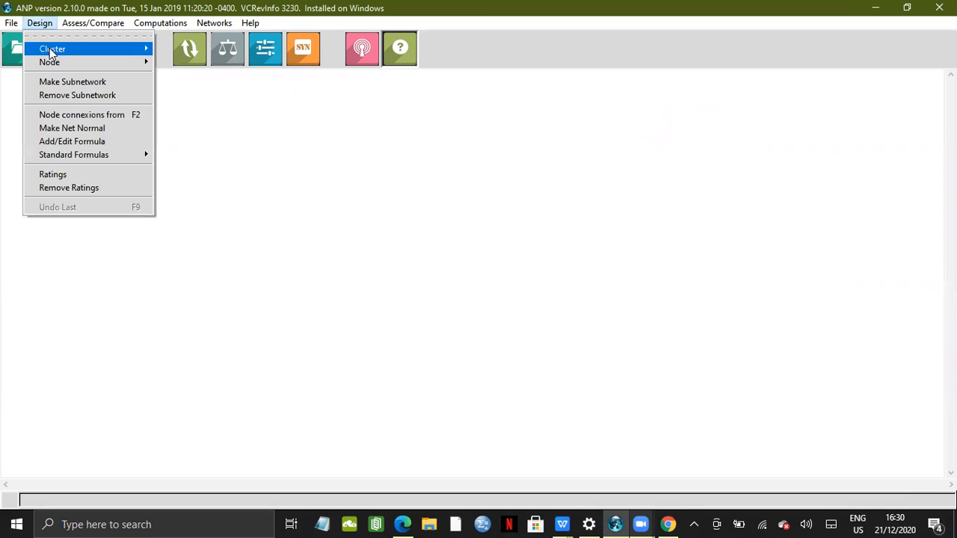
mouse_move(47, 48)
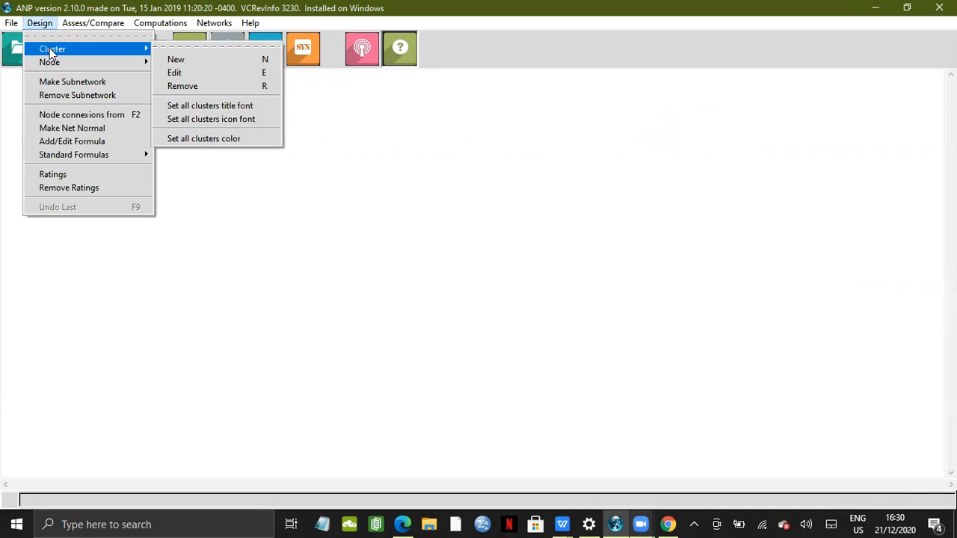
click(177, 60)
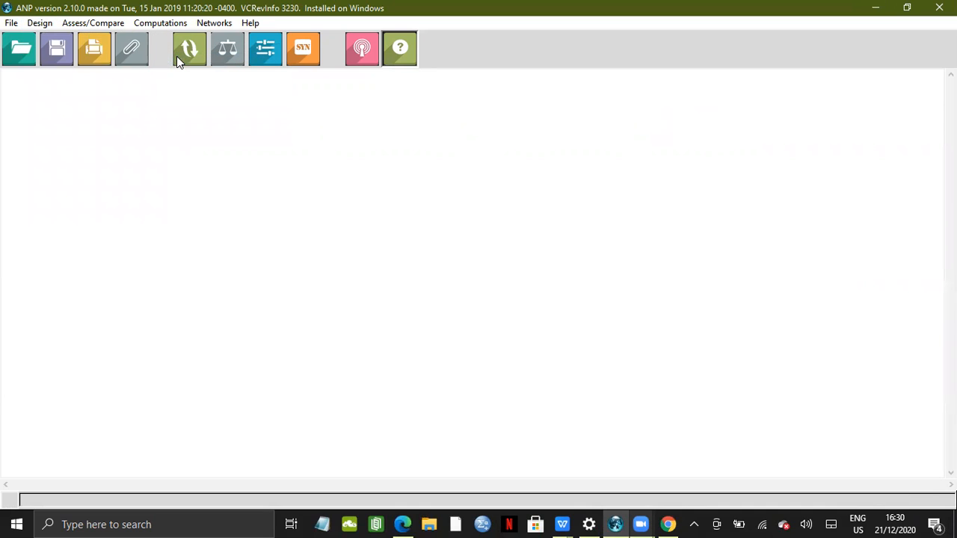
click(179, 148)
key(BackSpace)
key(BackSpace)
key(BackSpace)
text(t)
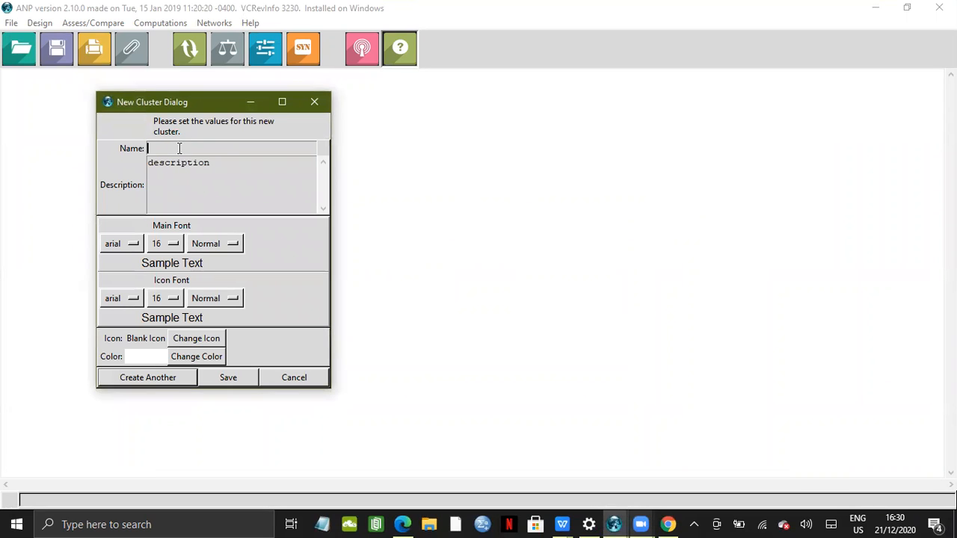
text(opic)
click(228, 379)
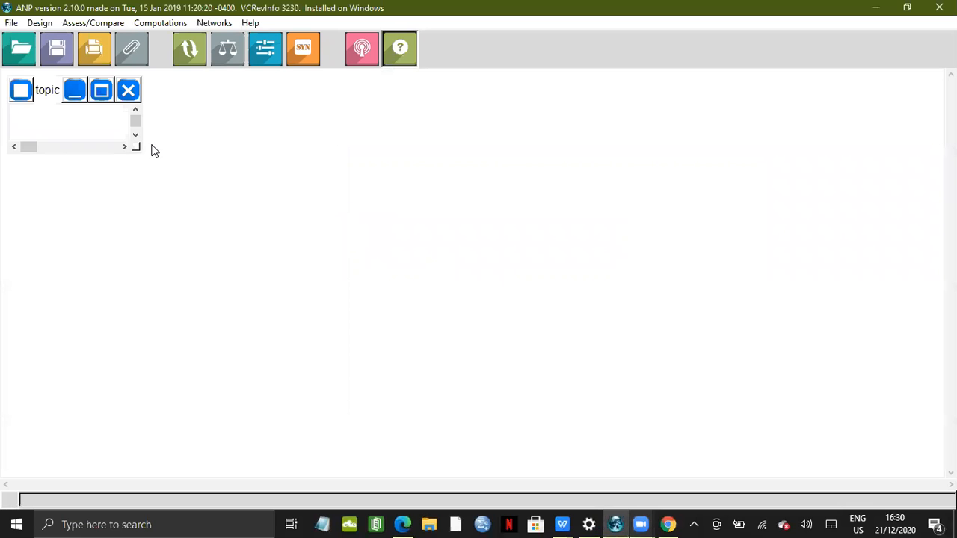
drag(135, 147, 604, 186)
drag(585, 89, 589, 101)
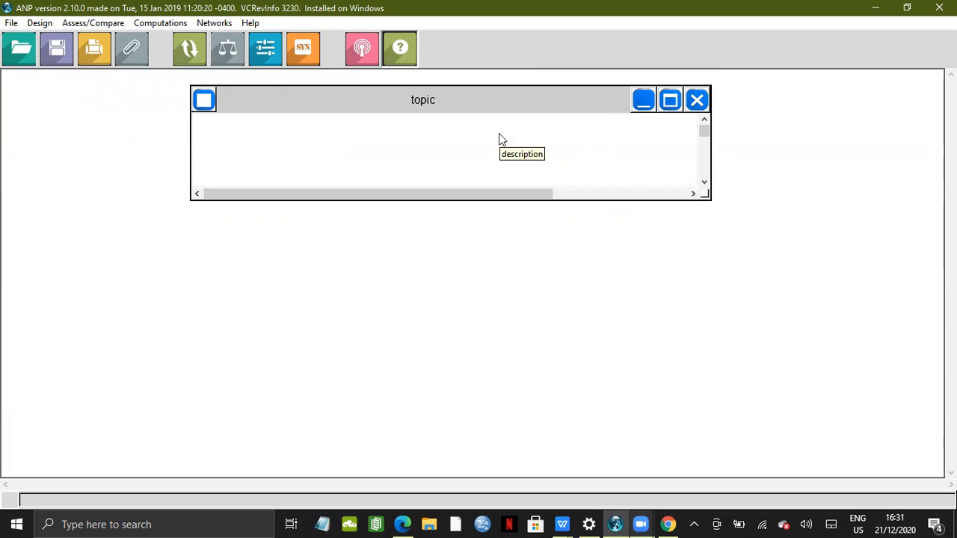
Add a node named HOW ARTIFICIAL INTELLIGENCE CAN AFFECT THE COMPANY'S PERFORMANCE to the topic cluster and centre it
right_click(499, 135)
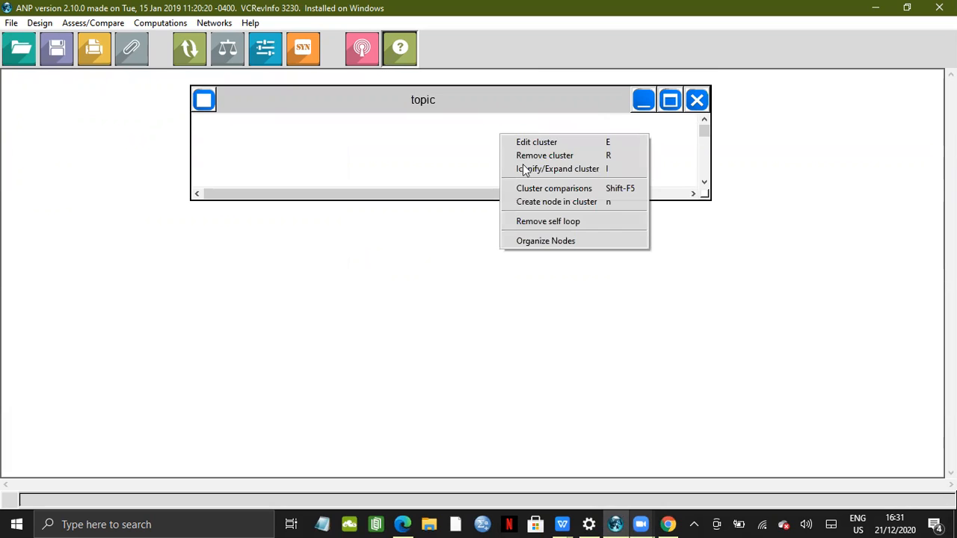
click(535, 200)
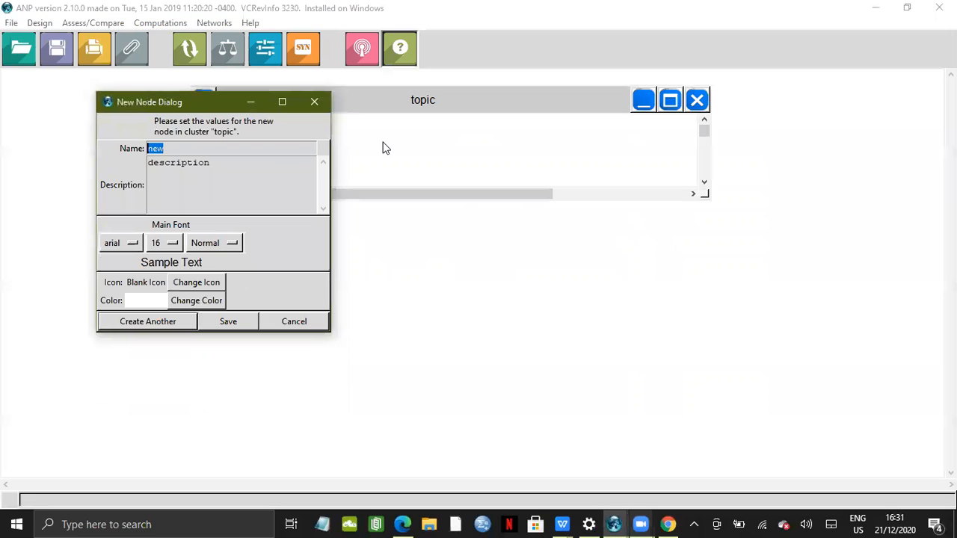
text(new)
key(BackSpace)
key(BackSpace)
key(BackSpace)
text(how)
key(BackSpace)
key(BackSpace)
key(BackSpace)
text(HOW ARTIF)
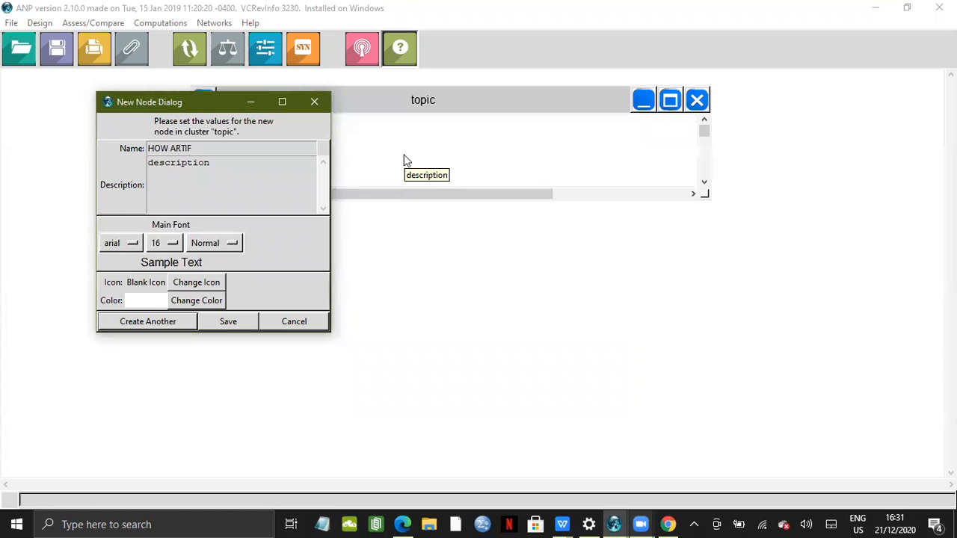
text(ICIAL INTELLIGENCE CAN )
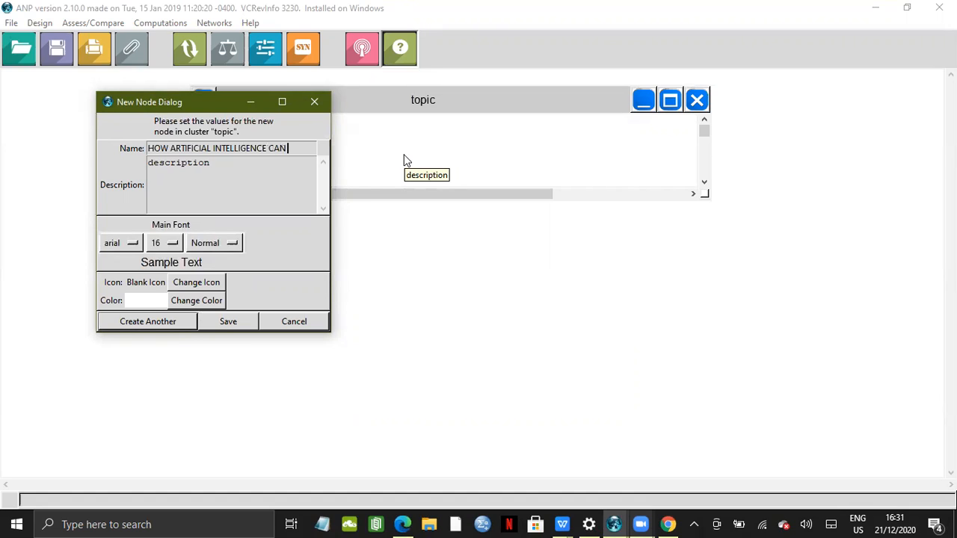
text(AFFECT)
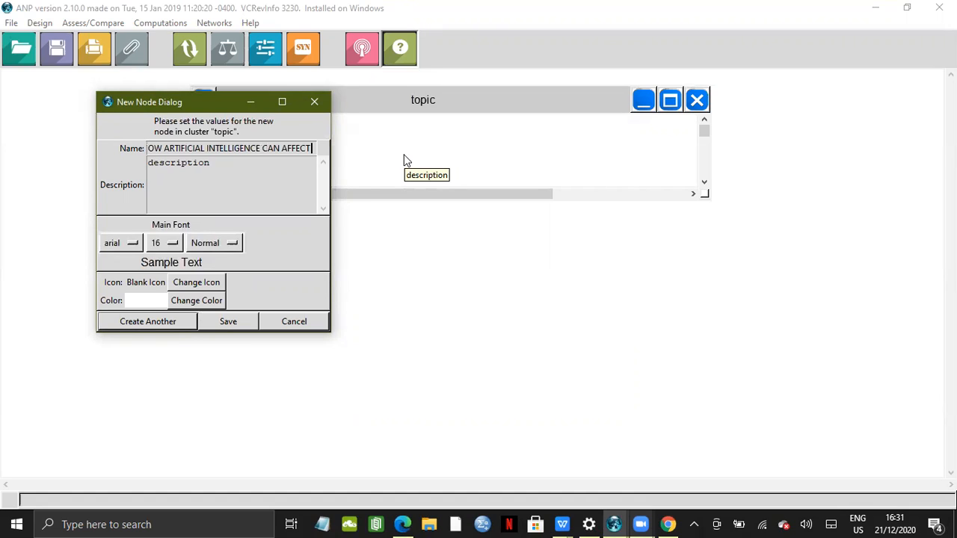
text( THR)
text( C)
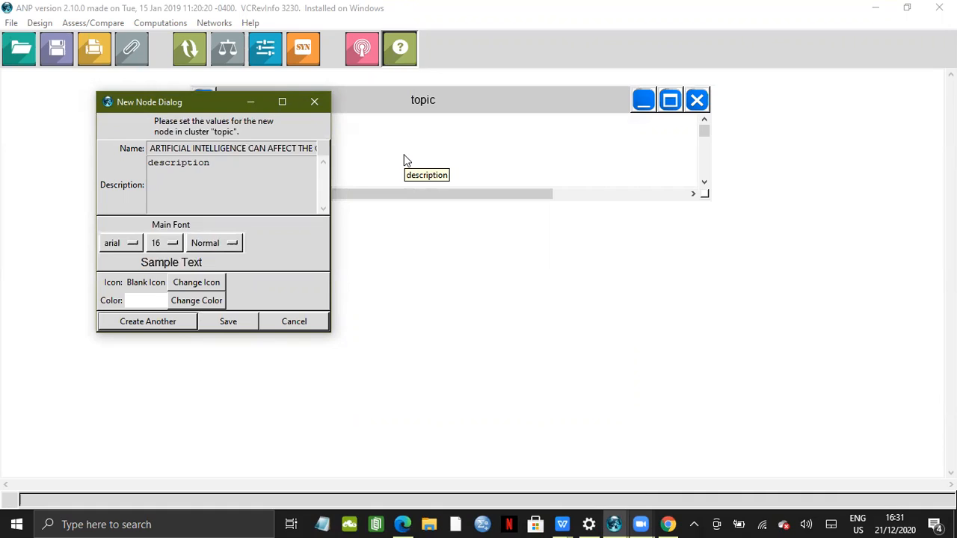
text(OMP)
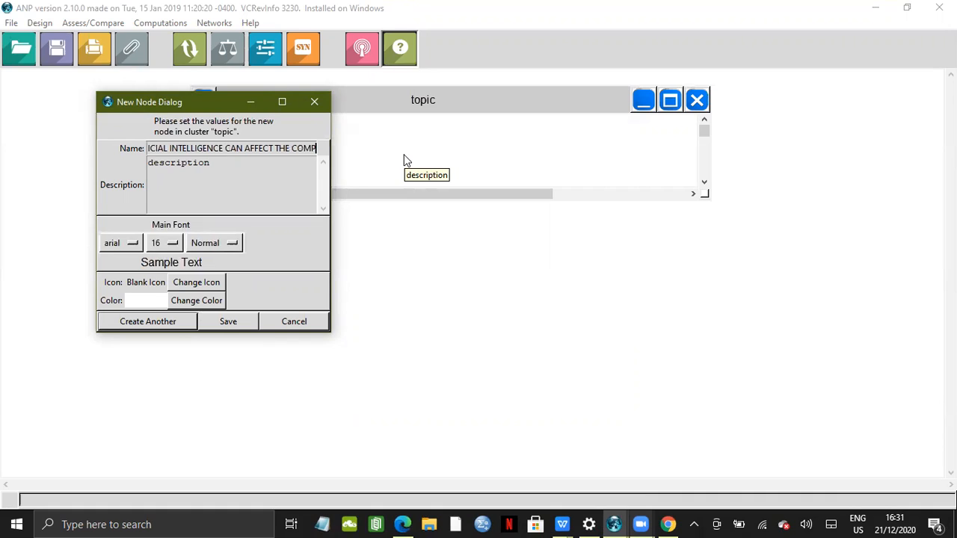
text(ANY'S)
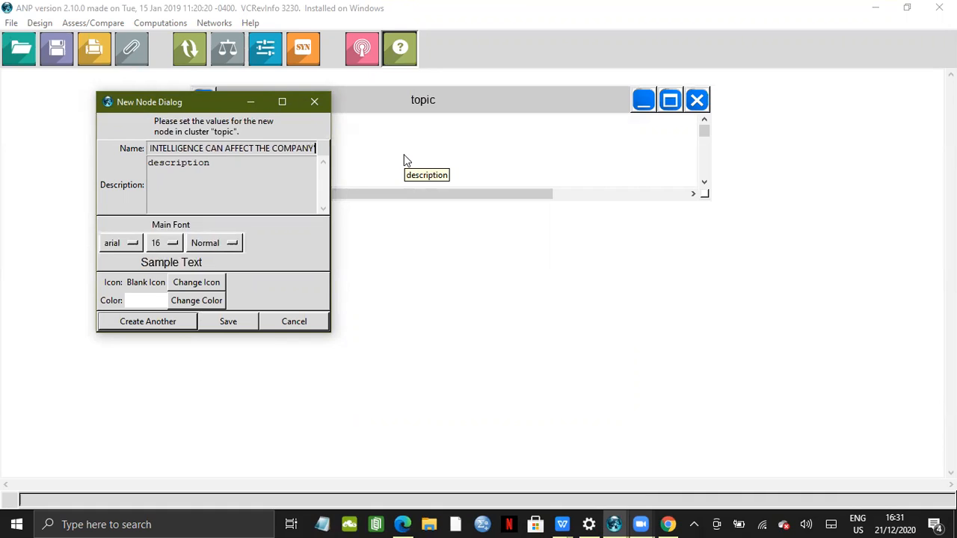
text( PERFOR)
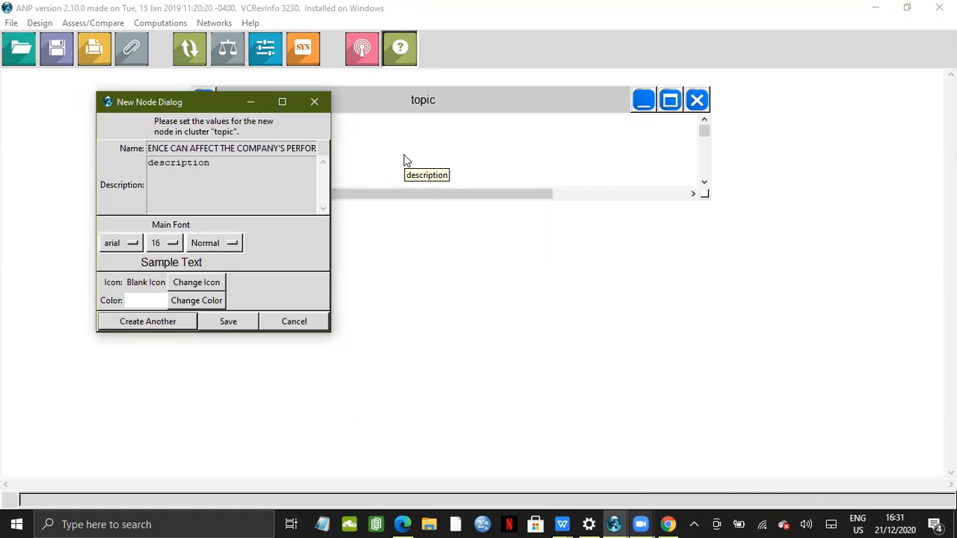
text(MANCE)
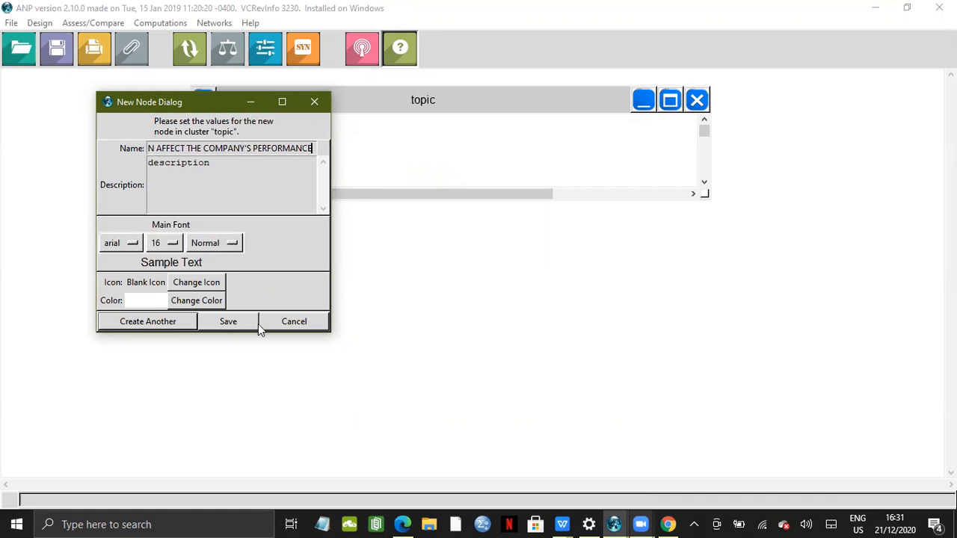
click(229, 321)
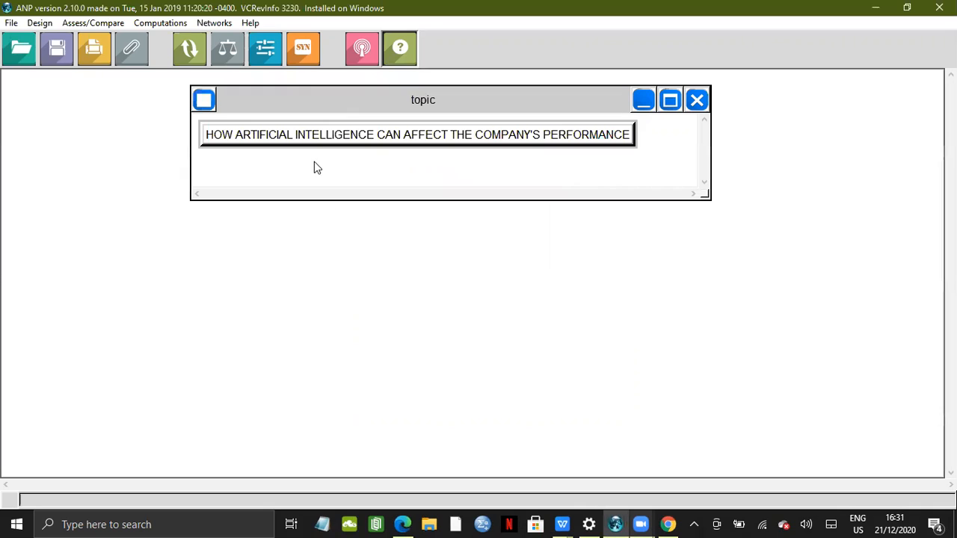
drag(321, 140, 350, 157)
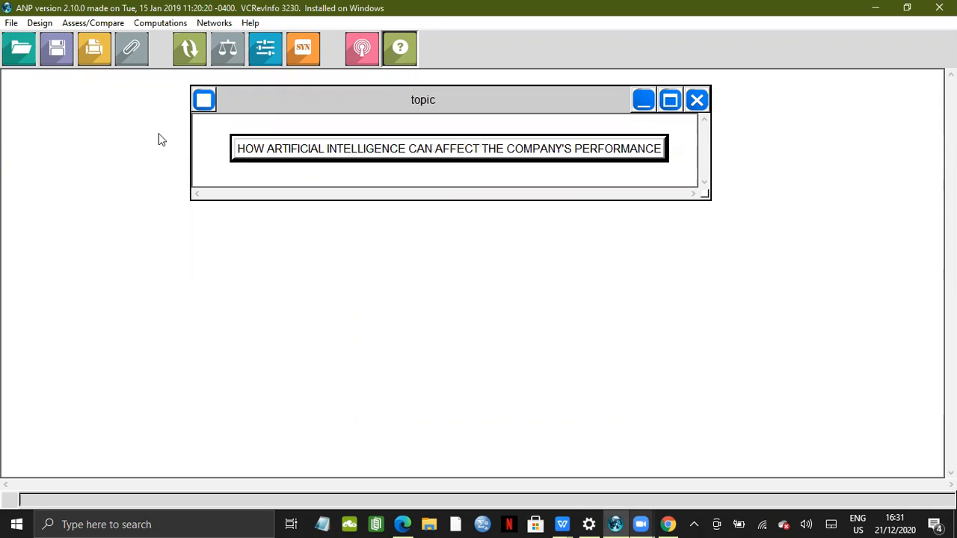
Create a new cluster named FACTORS, enlarge it and place it below the topic cluster
click(40, 22)
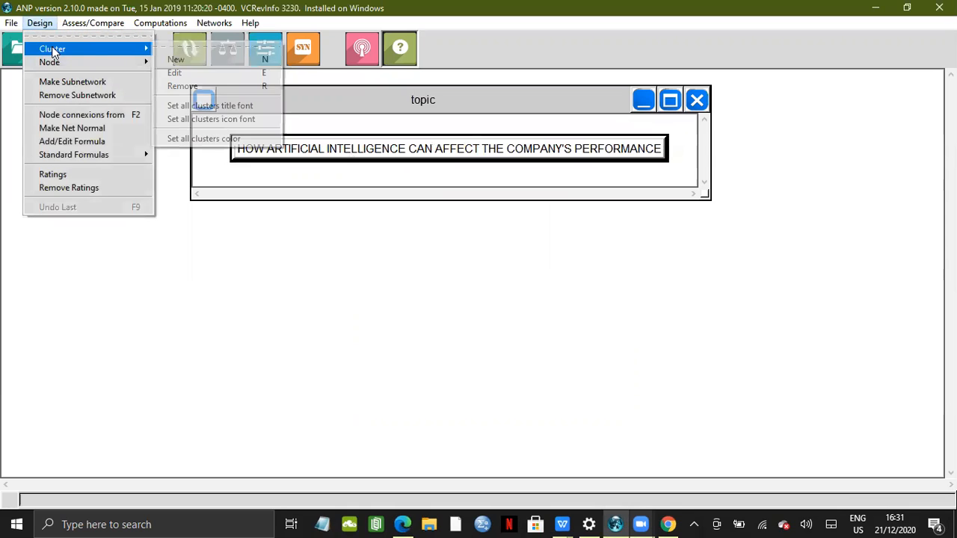
click(176, 60)
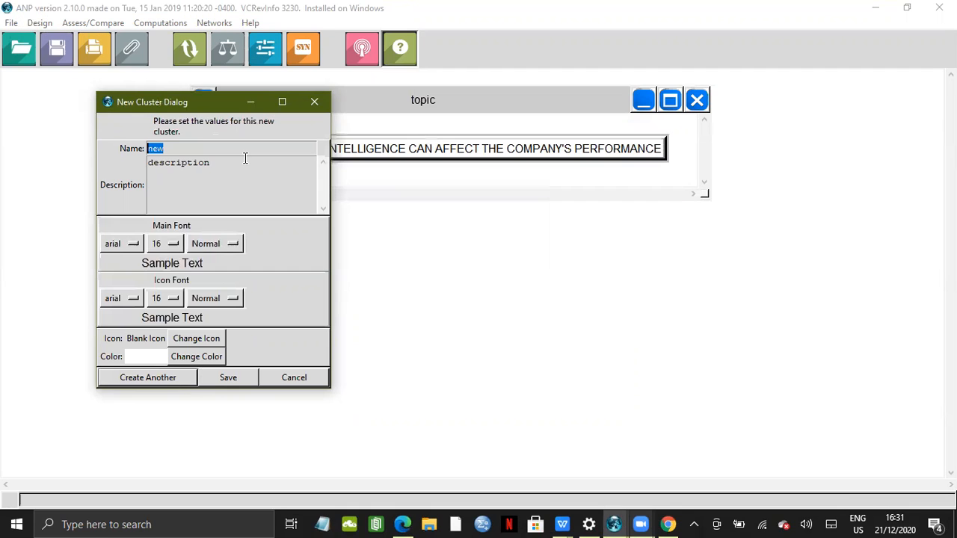
key(BackSpace)
text(FACTORS)
click(241, 380)
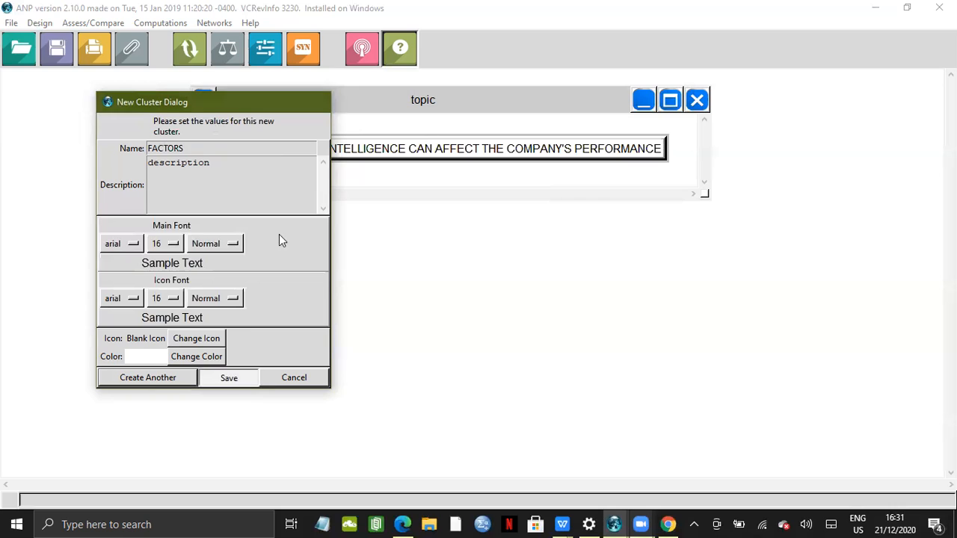
drag(165, 147, 852, 214)
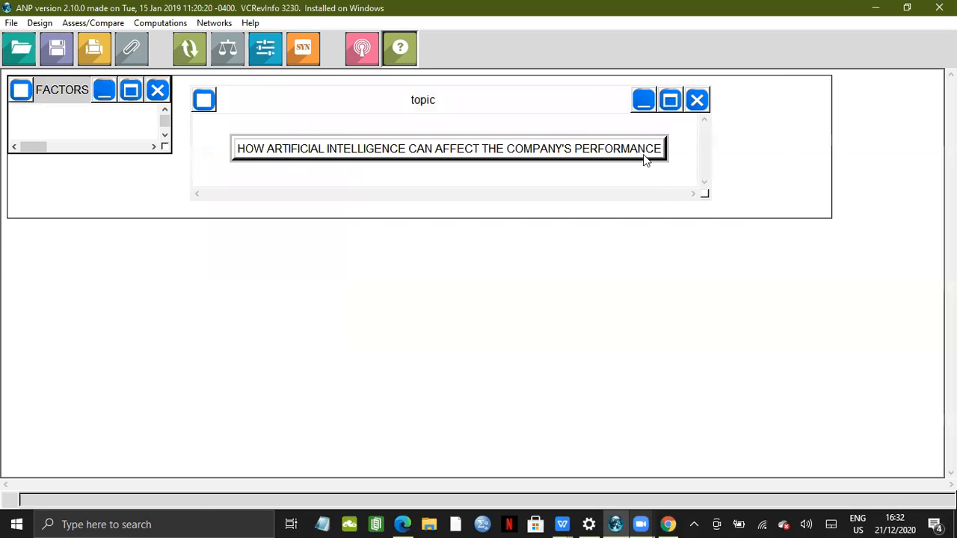
drag(591, 91, 667, 292)
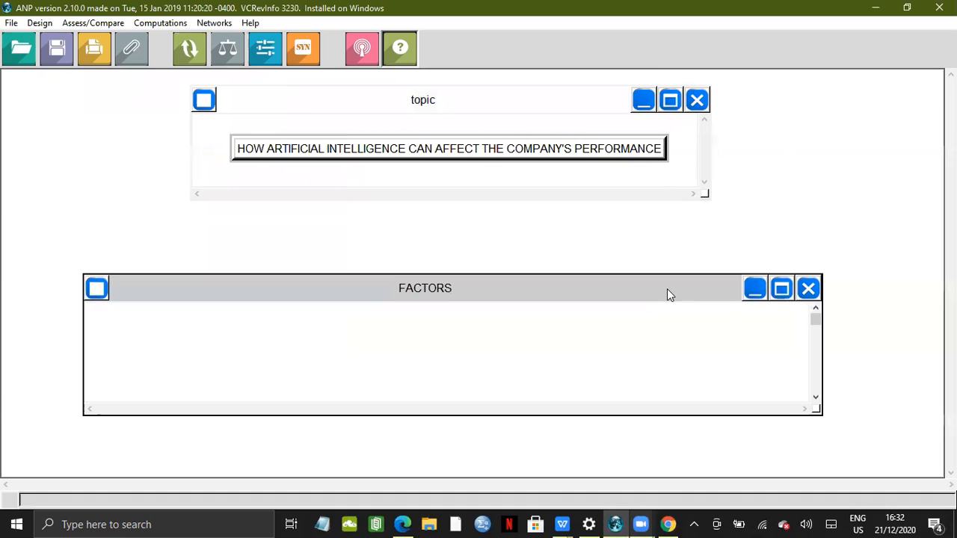
Add a node named F1 to the FACTORS cluster
right_click(388, 312)
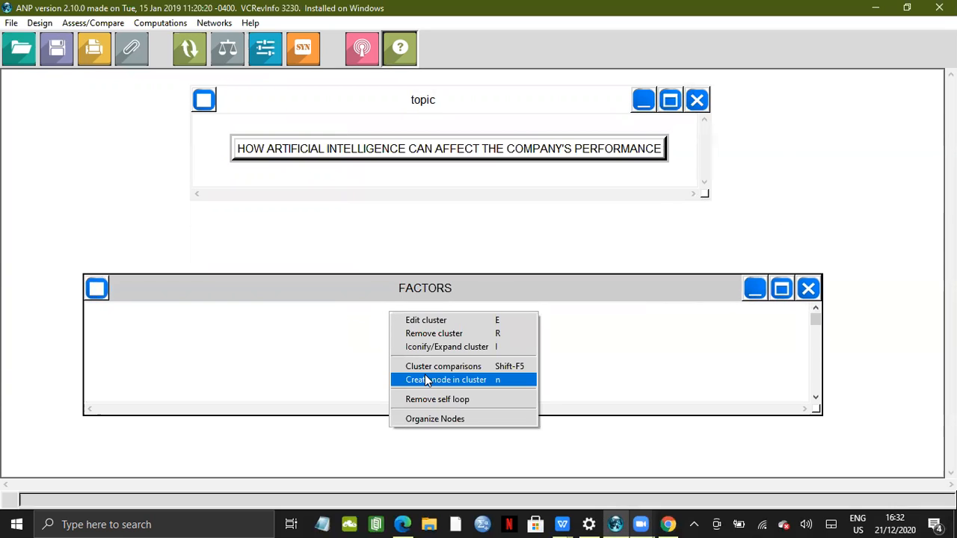
click(426, 380)
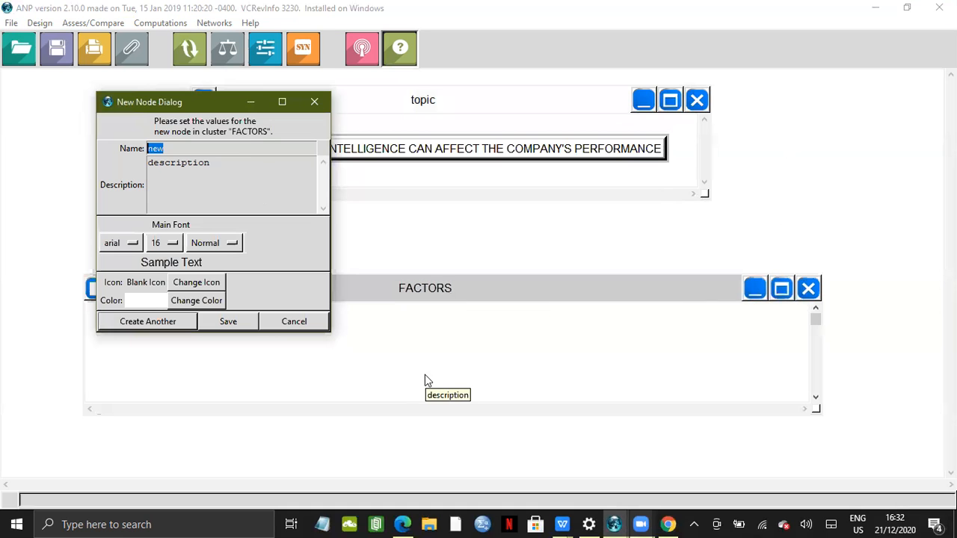
click(260, 151)
key(BackSpace)
key(BackSpace)
key(BackSpace)
text(F1)
click(230, 323)
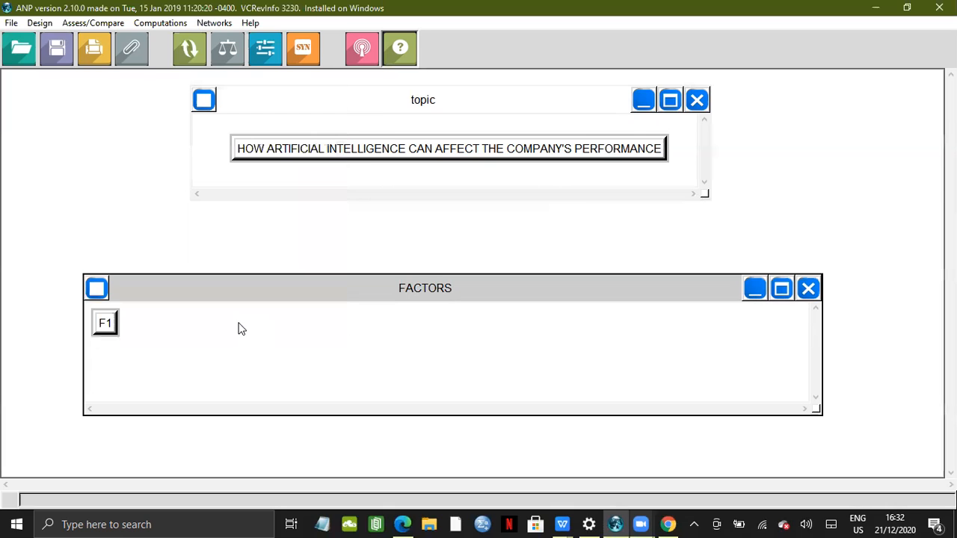
Add a node named F2 to the FACTORS cluster and place it beside F1
right_click(241, 328)
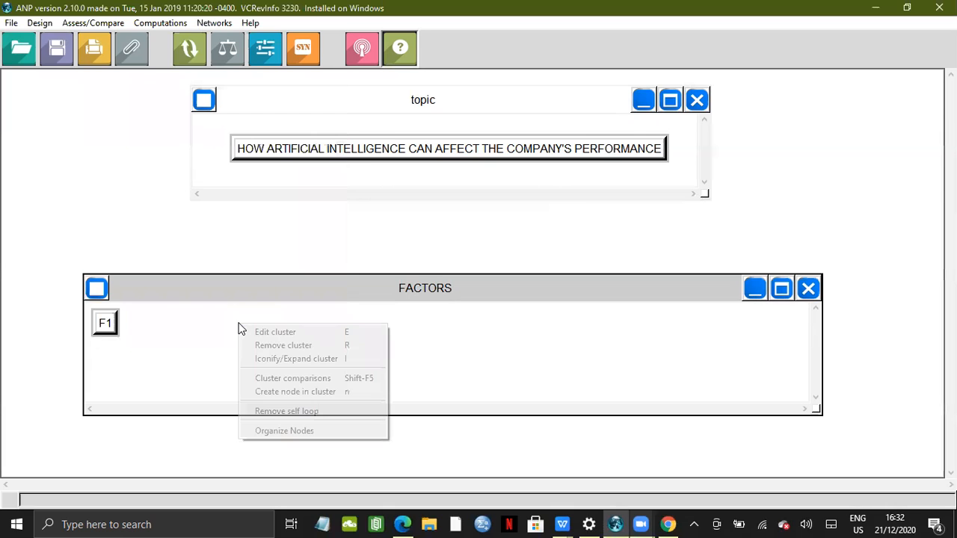
click(267, 391)
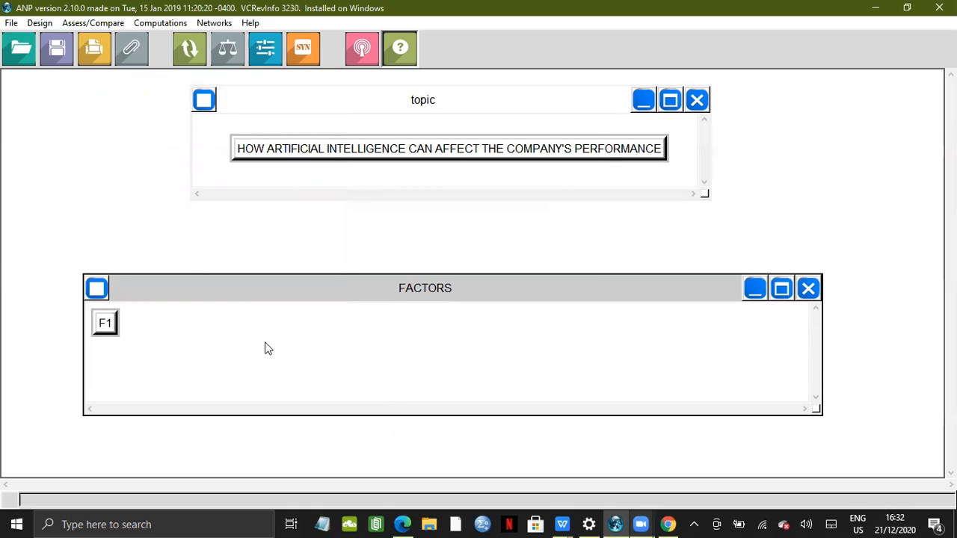
click(204, 153)
key(BackSpace)
key(BackSpace)
key(BackSpace)
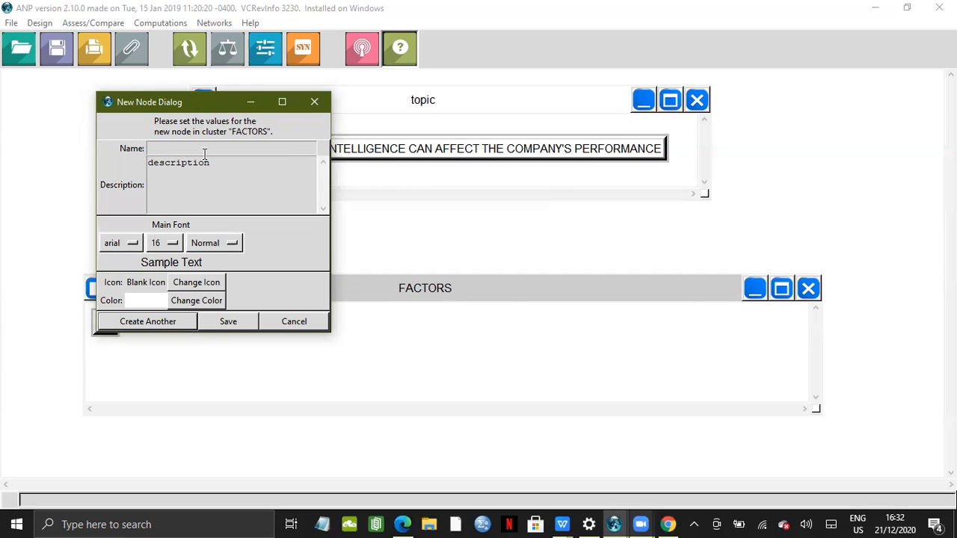
text(F2)
click(226, 321)
drag(110, 329, 149, 329)
Add a node named F3 to the FACTORS cluster
right_click(263, 336)
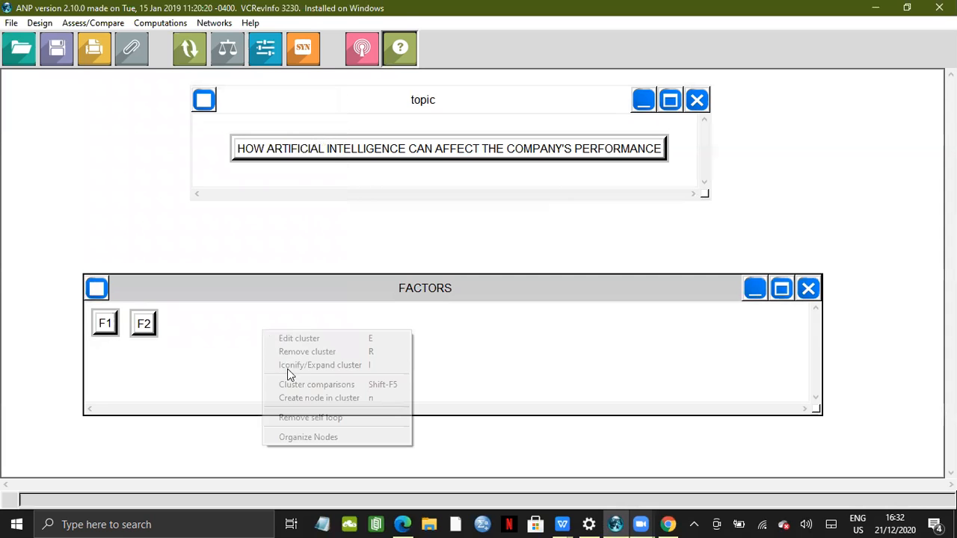
click(293, 395)
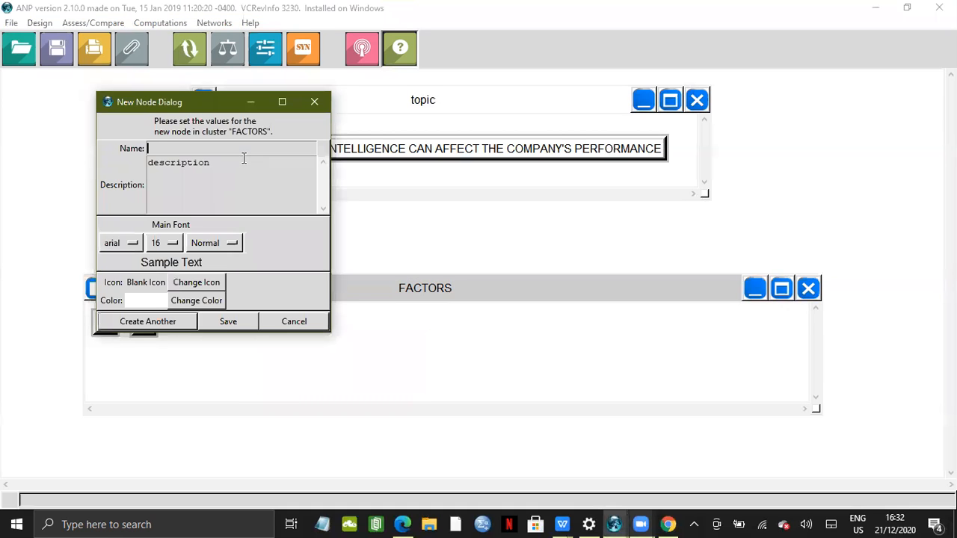
text(F3)
click(190, 322)
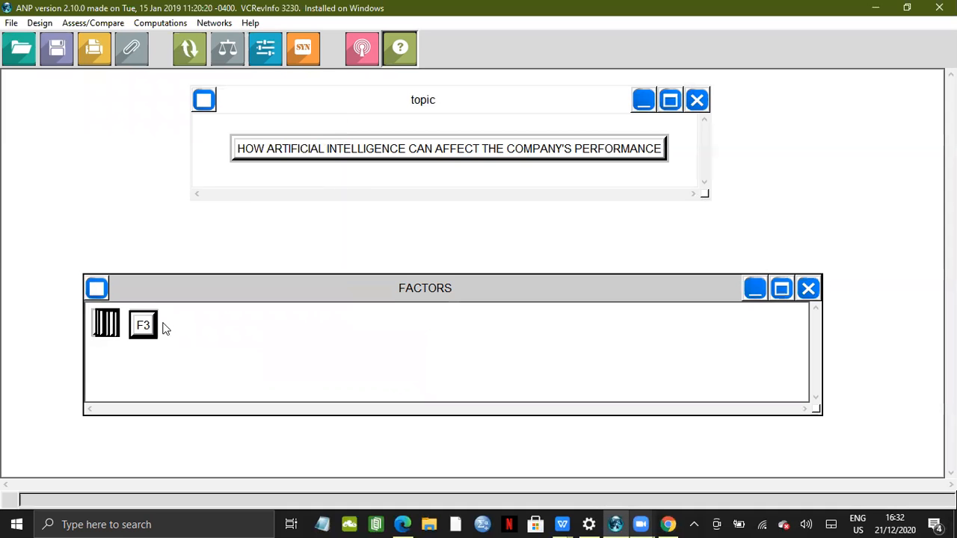
Add a node named F4 to the FACTORS cluster
right_click(266, 315)
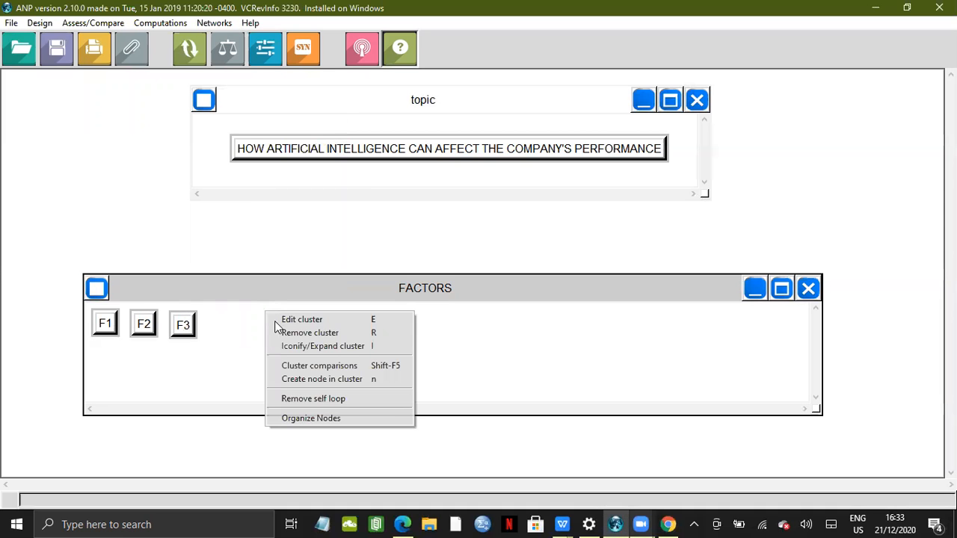
click(292, 379)
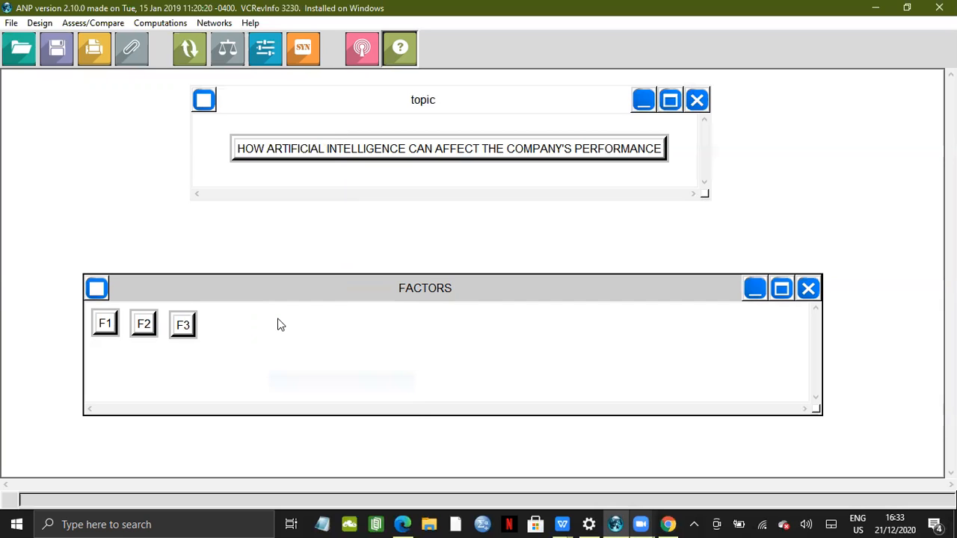
key(BackSpace)
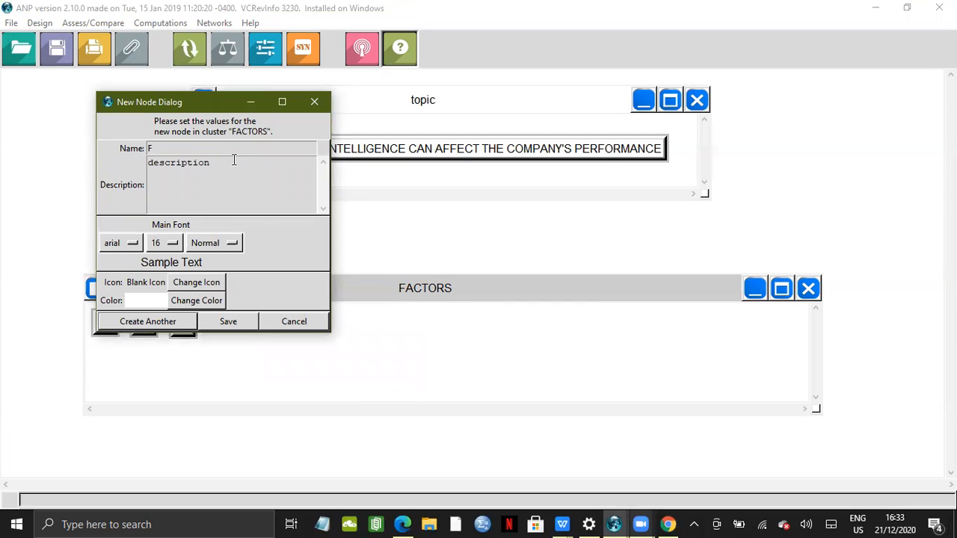
text(F4)
click(233, 321)
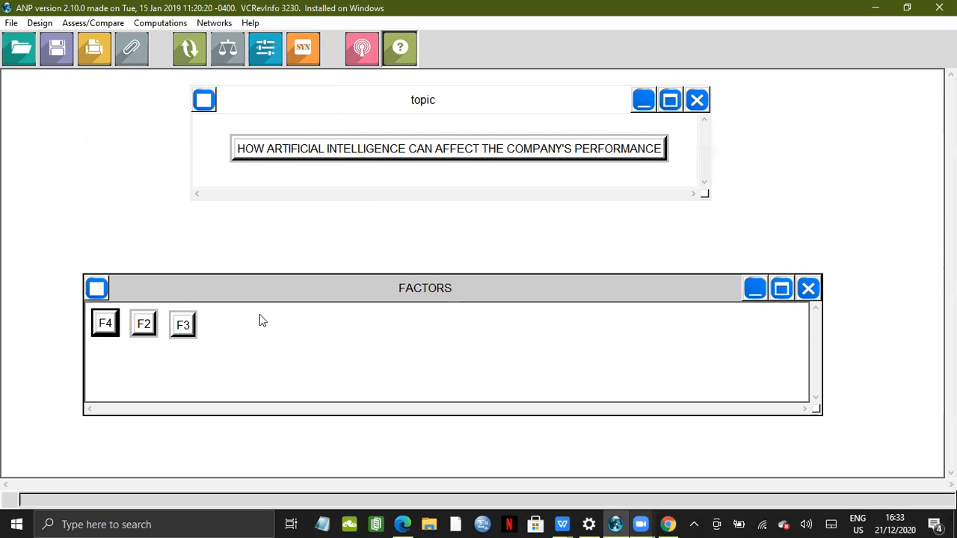
Add a node named F5 to the FACTORS cluster and place it beside F4
right_click(338, 373)
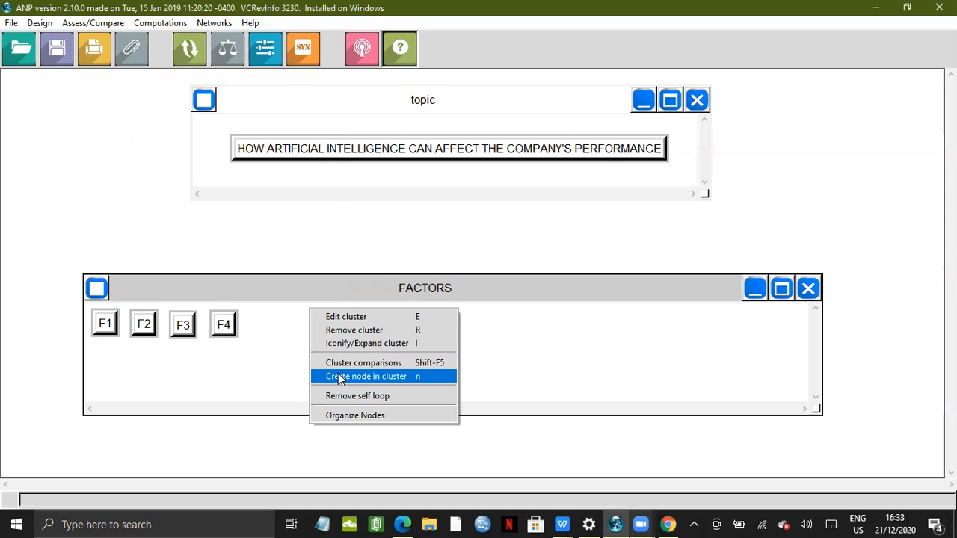
click(309, 307)
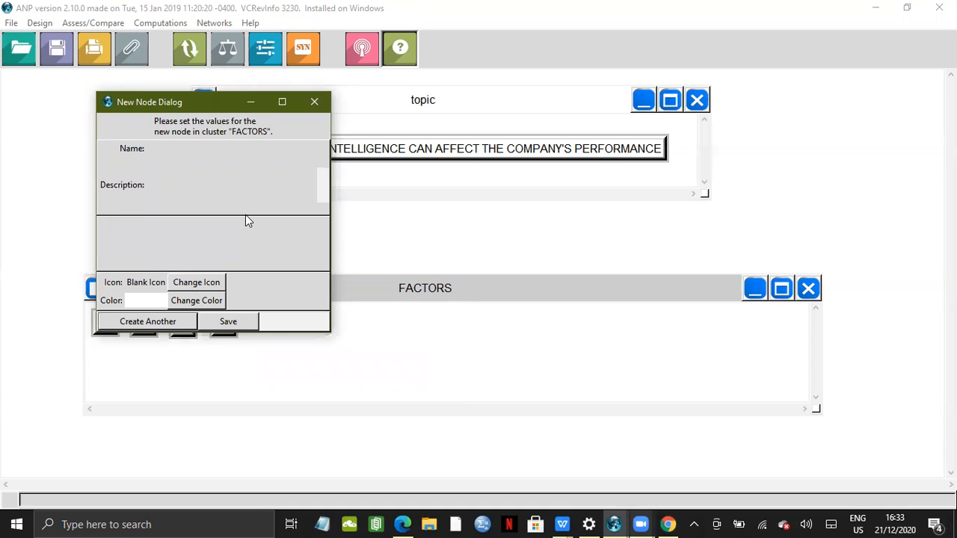
click(236, 320)
click(106, 328)
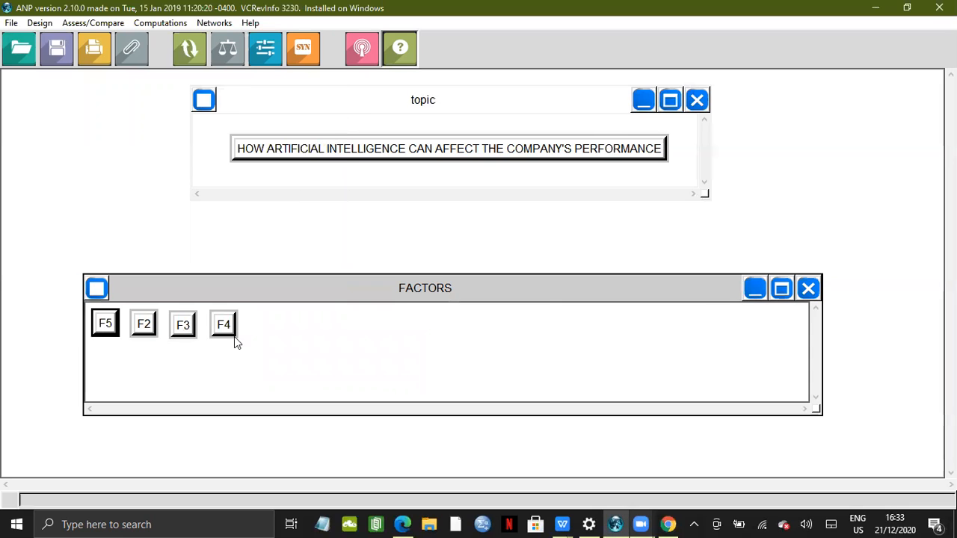
drag(106, 324, 259, 329)
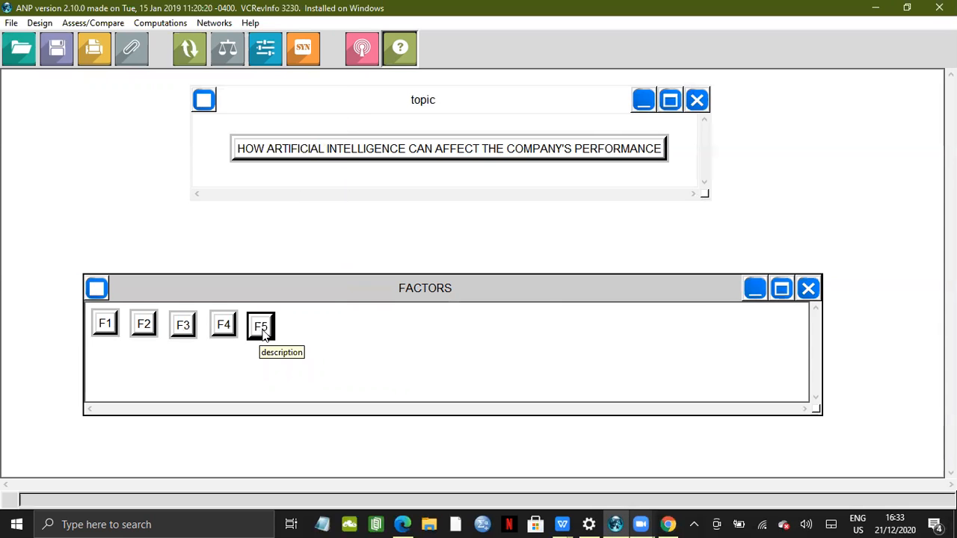
Add a node named F6 to the FACTORS cluster and place it beside F5
right_click(323, 326)
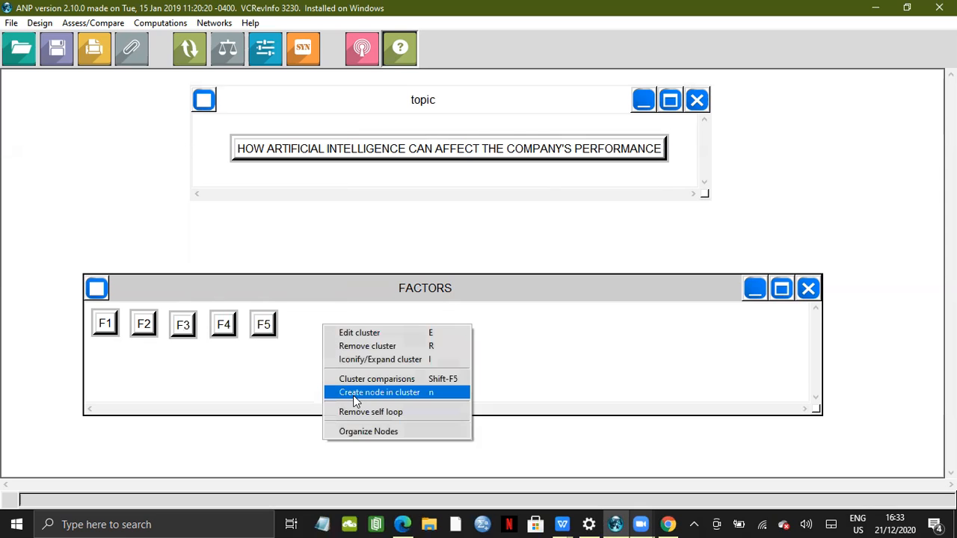
key(Return)
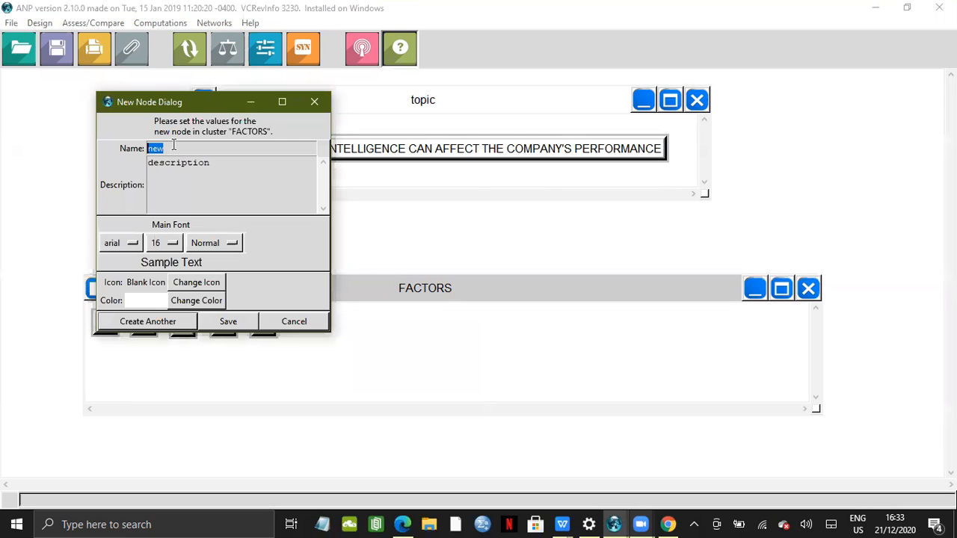
text(F)
text(7)
key(BackSpace)
text(6)
click(125, 324)
click(340, 329)
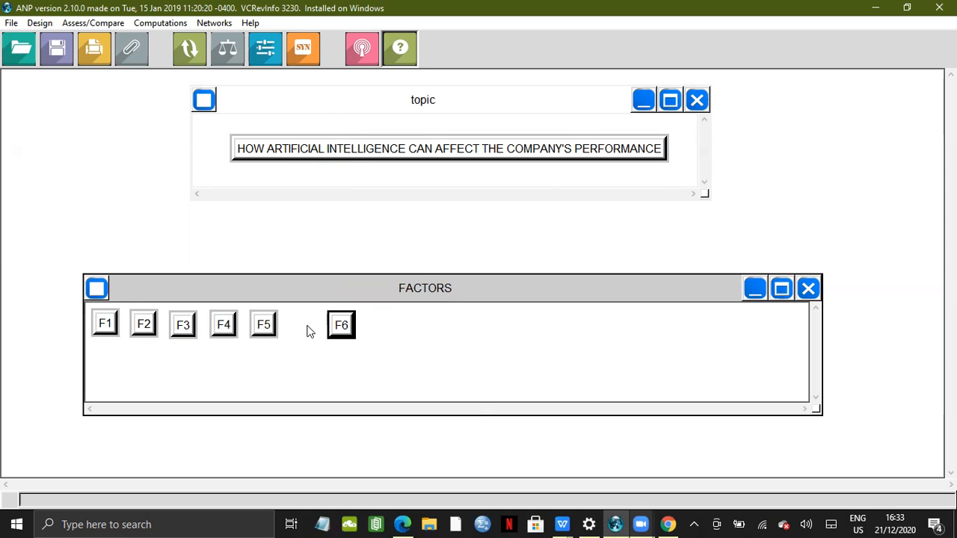
Add a node named F7 to the FACTORS cluster beside F6
right_click(392, 370)
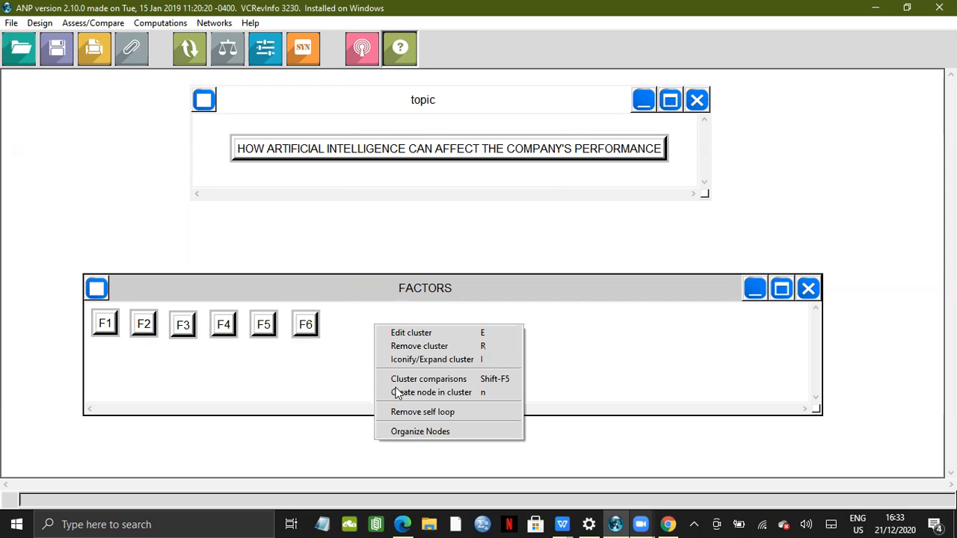
click(233, 221)
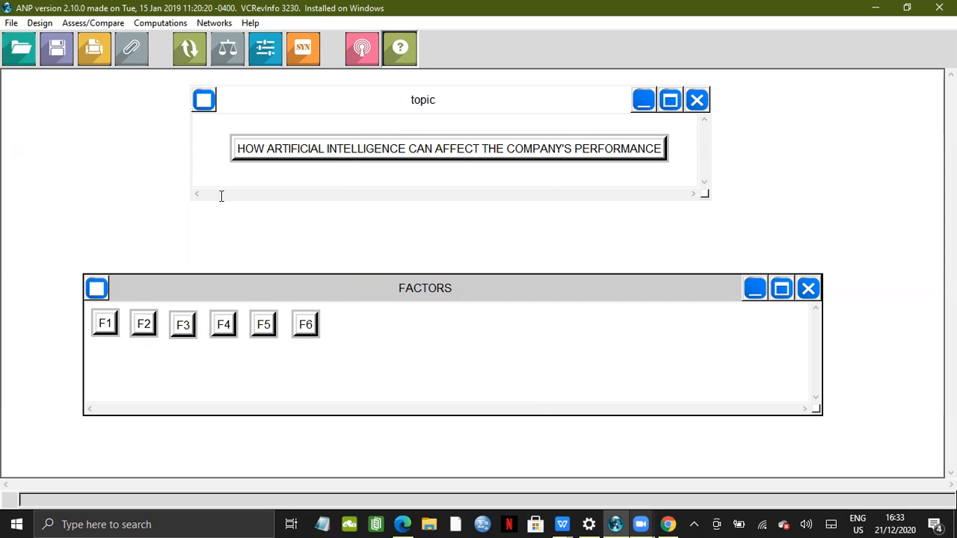
key(BackSpace)
text(F7)
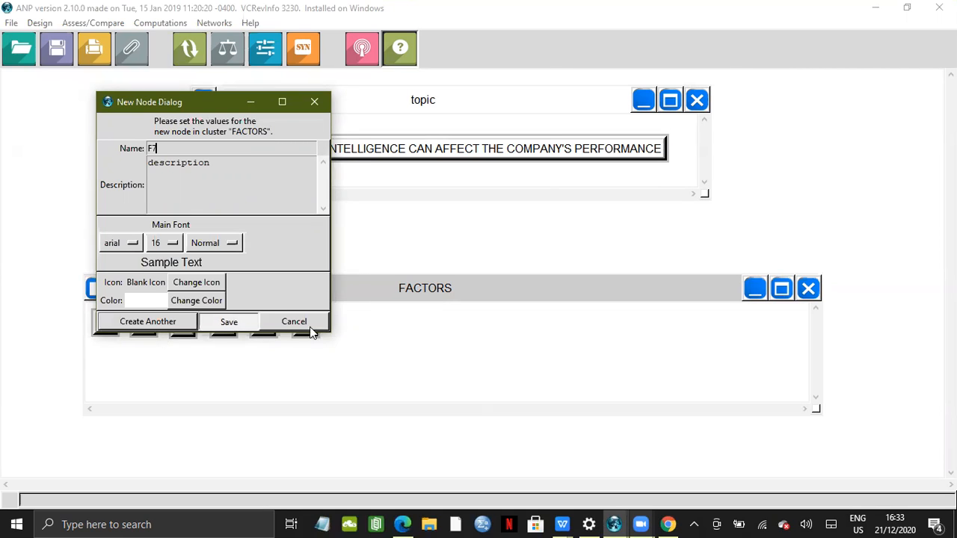
click(229, 321)
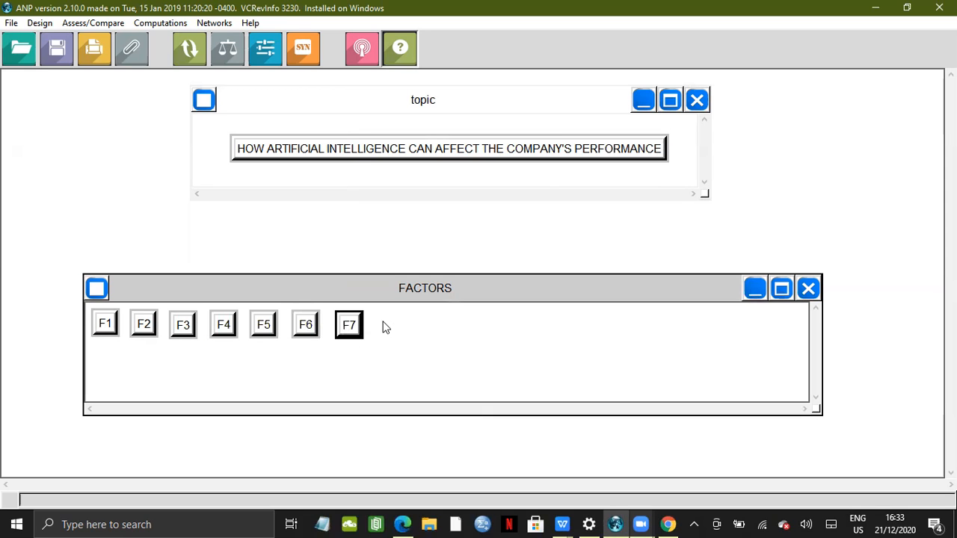
Add a node named F8 to the FACTORS cluster beside F7
right_click(384, 323)
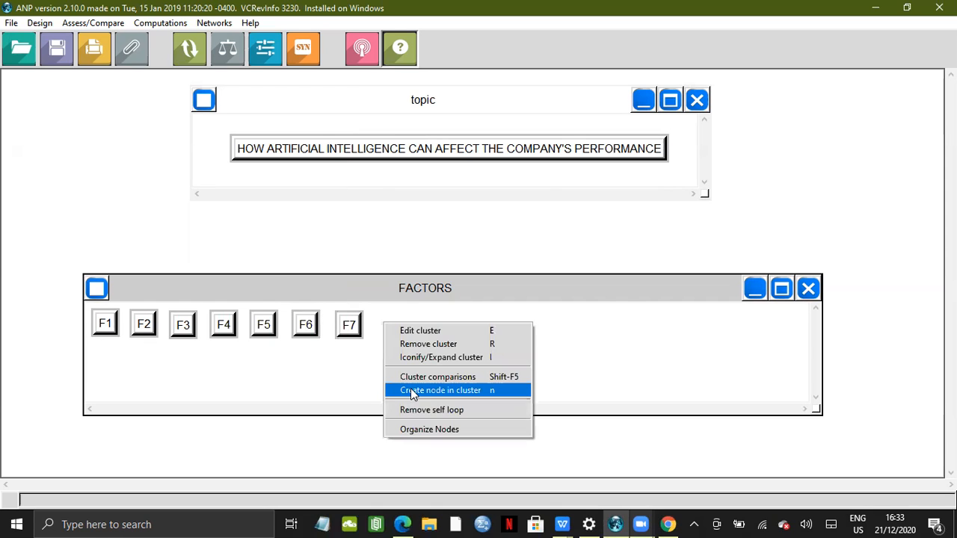
click(135, 179)
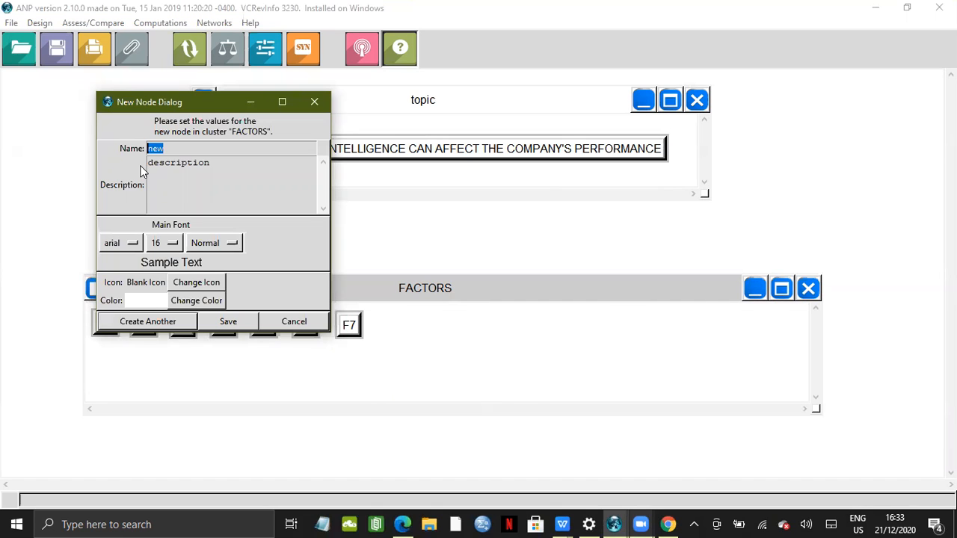
text(F8)
click(226, 322)
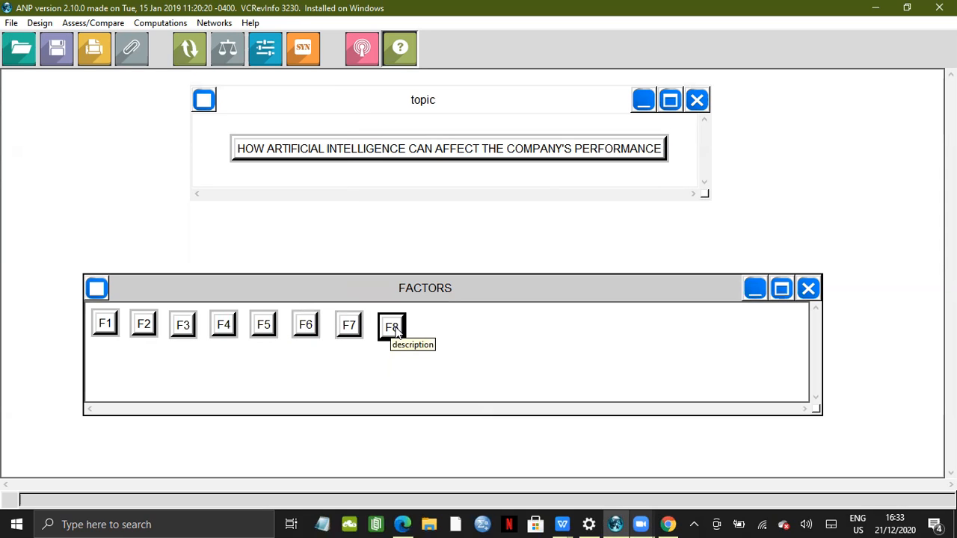
Add a node named F9 to the FACTORS cluster and place it beside F8
right_click(476, 320)
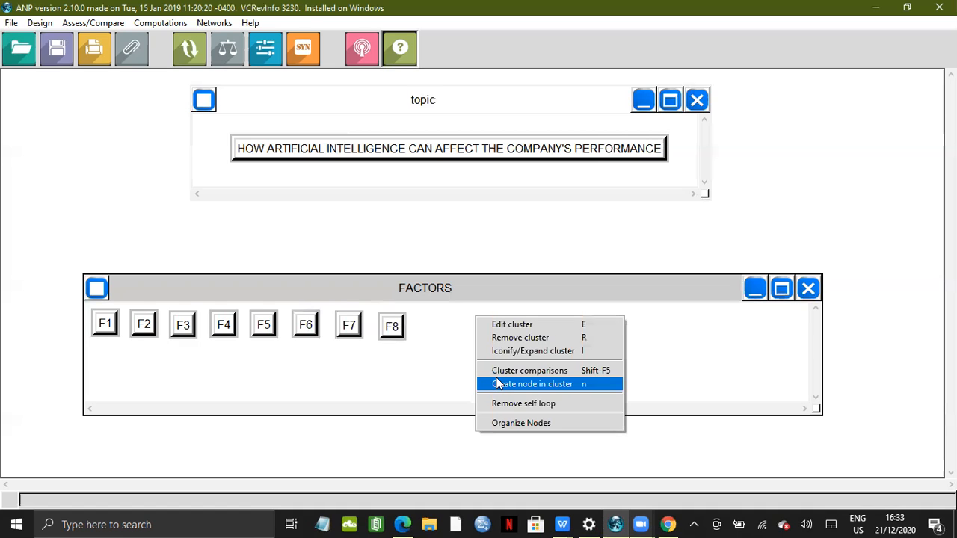
key(Return)
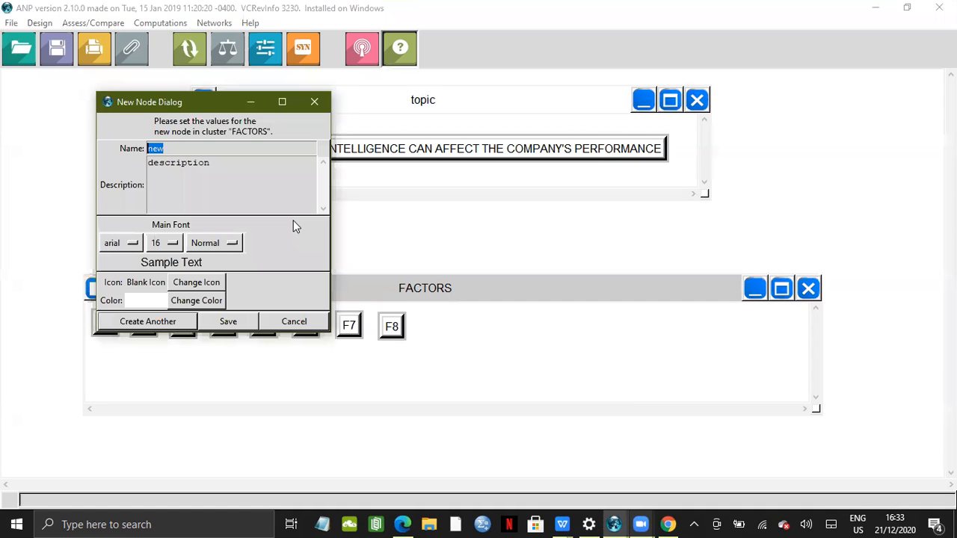
key(BackSpace)
text(F9)
click(234, 322)
drag(107, 324, 452, 329)
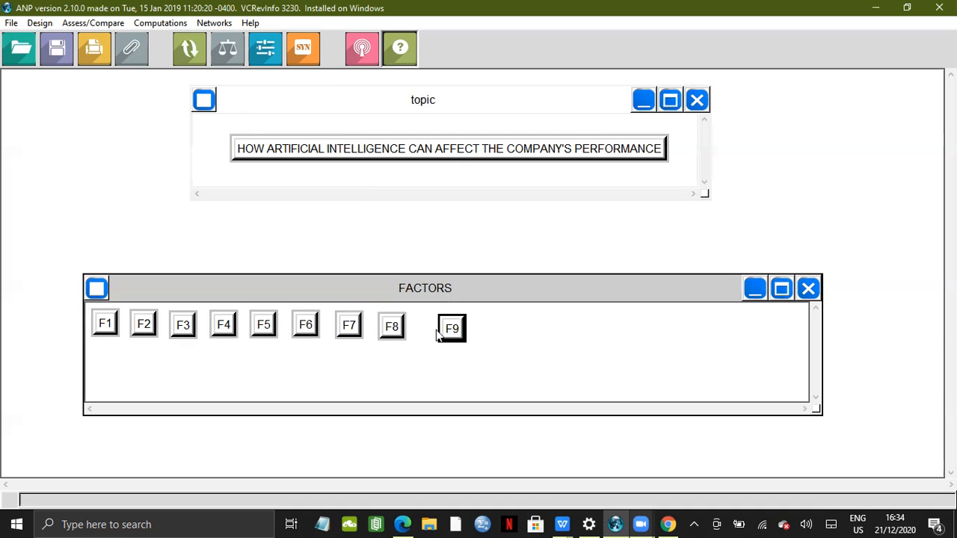
Add a node named F10 to the FACTORS cluster and place it beside F9
right_click(489, 327)
click(521, 394)
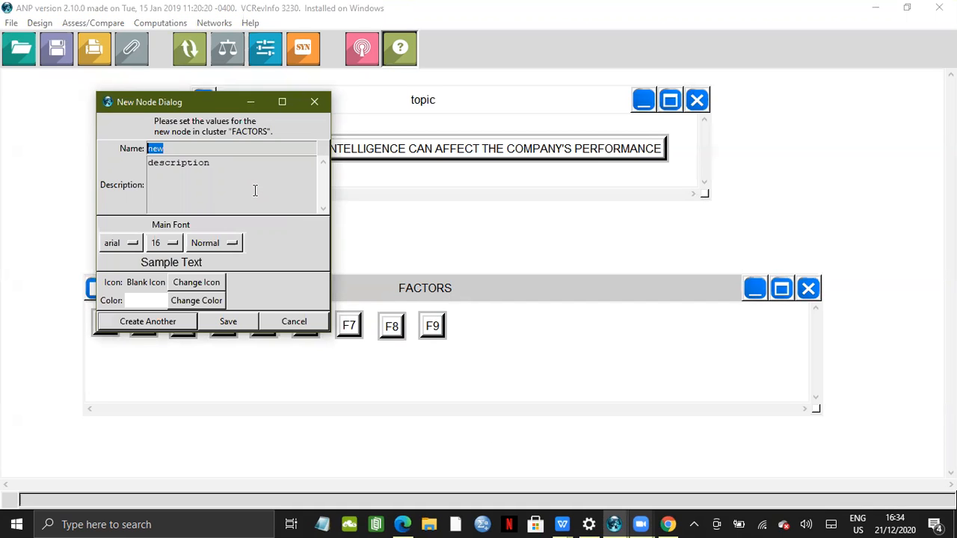
text(F10)
key(Return)
drag(108, 325, 488, 326)
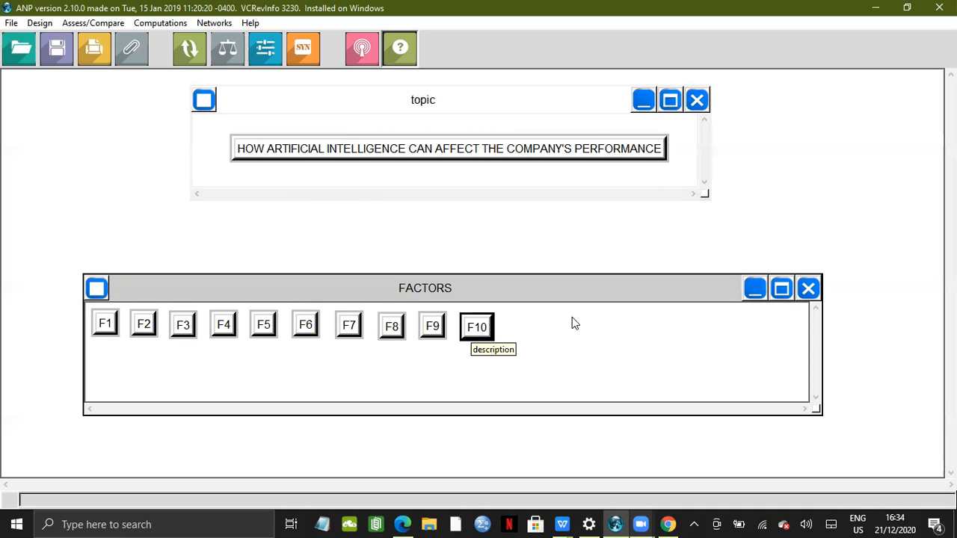
Add a node named F11 to the FACTORS cluster and place it beside F10
right_click(572, 317)
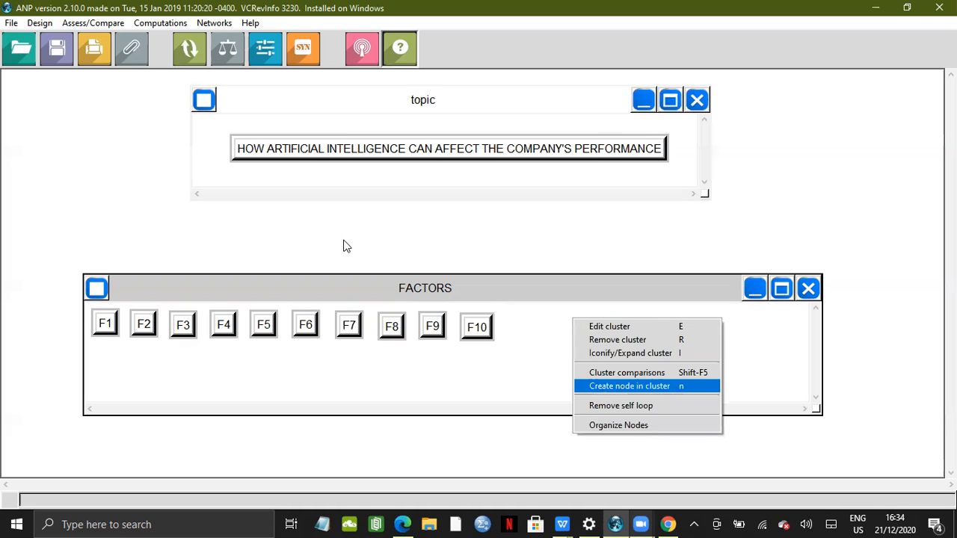
key(Return)
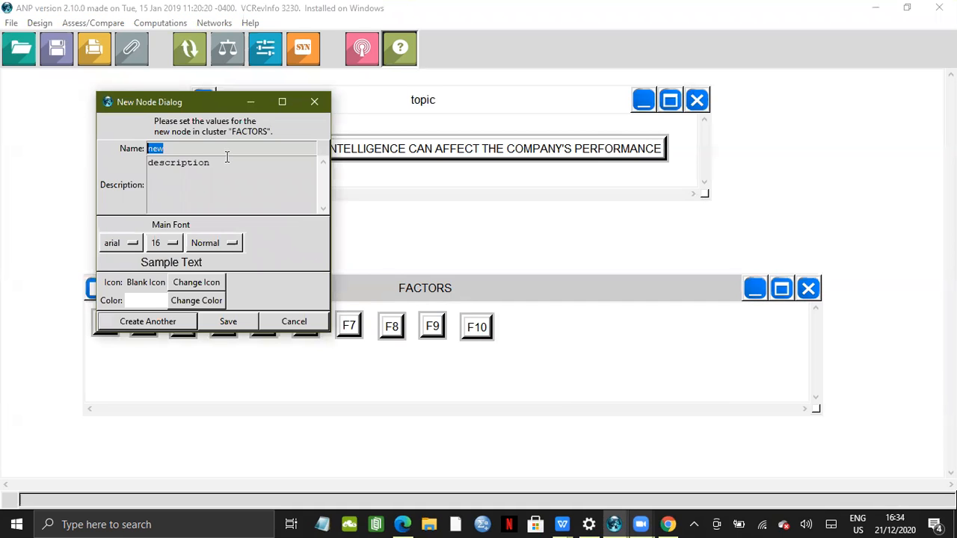
text(F11)
click(229, 322)
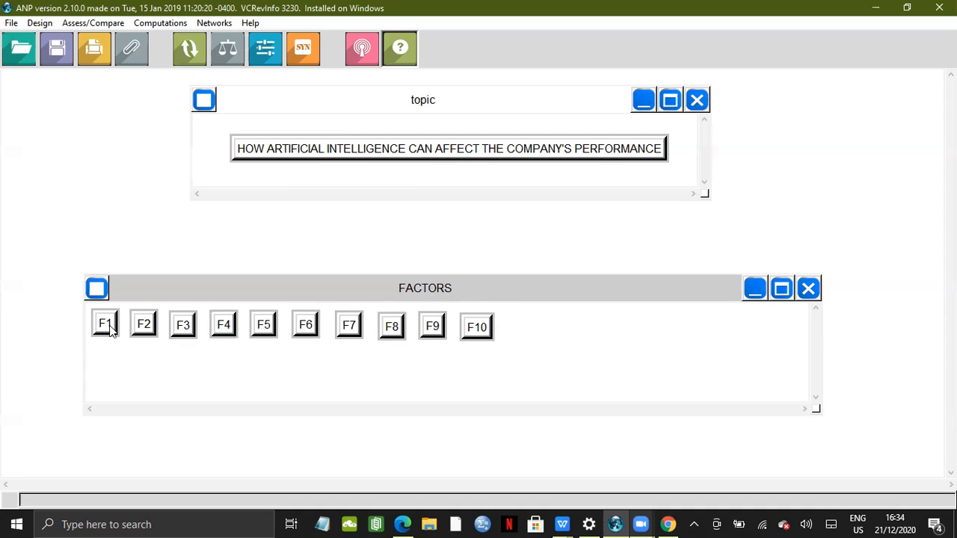
click(523, 335)
Add a node named F12 to the FACTORS cluster and place it beside F11
right_click(623, 327)
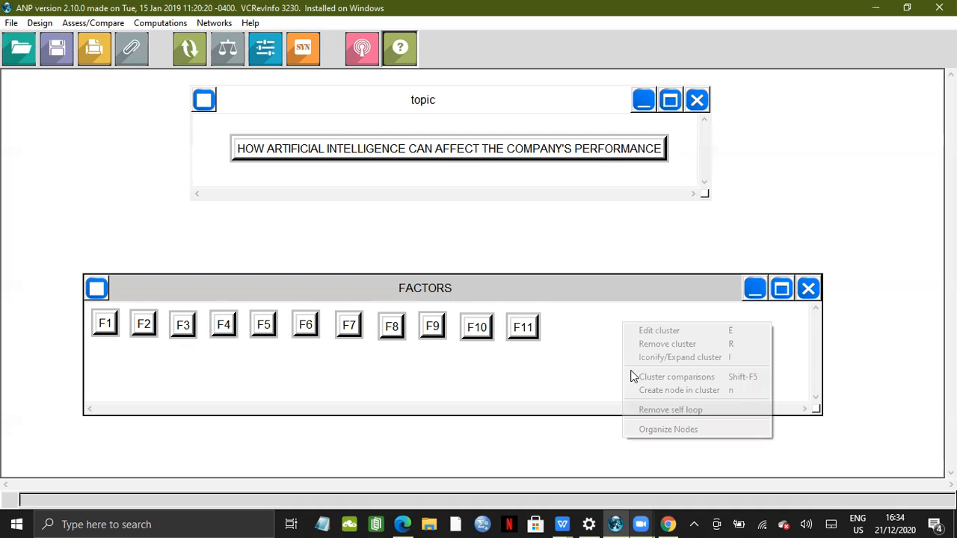
click(635, 390)
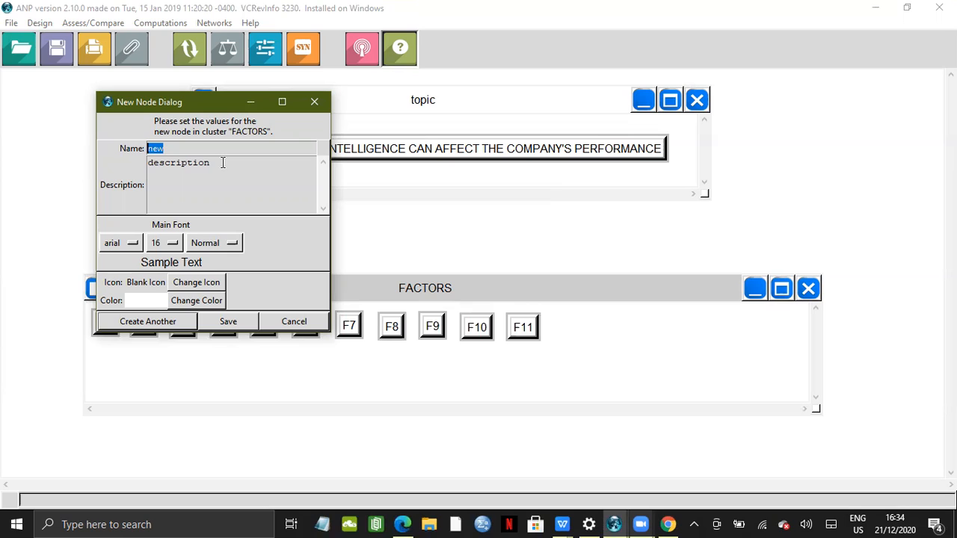
key(BackSpace)
text(F12)
click(247, 322)
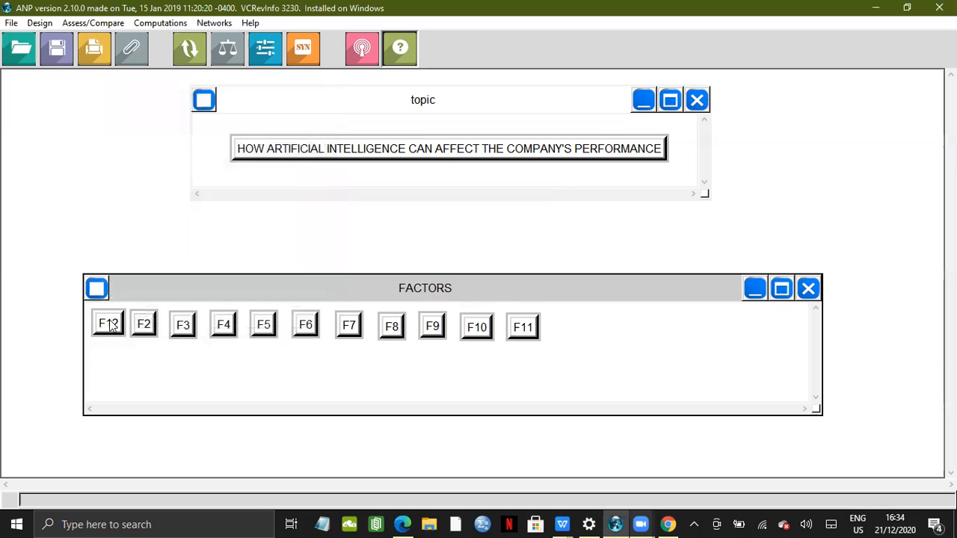
click(576, 326)
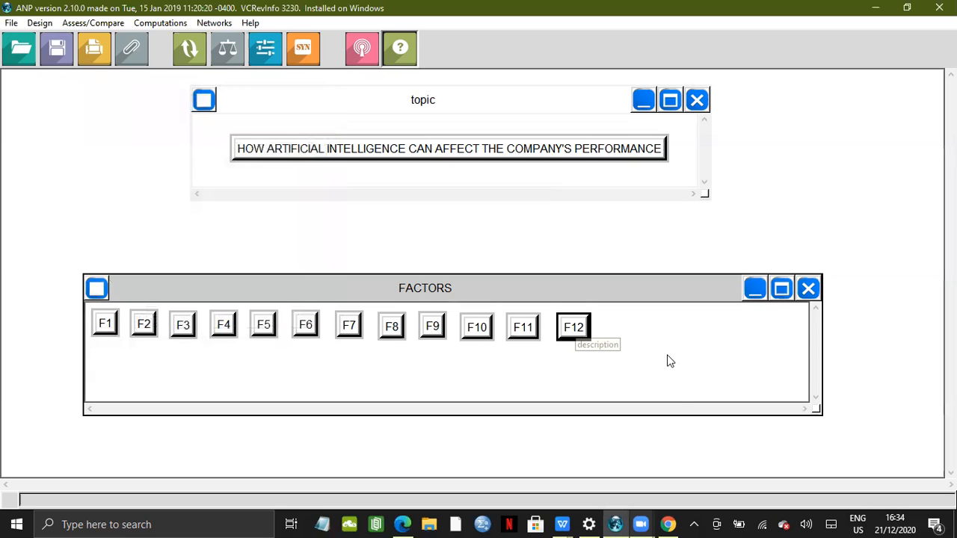
Add a node named F13 to the FACTORS cluster and place it beside F12
right_click(675, 387)
key(Return)
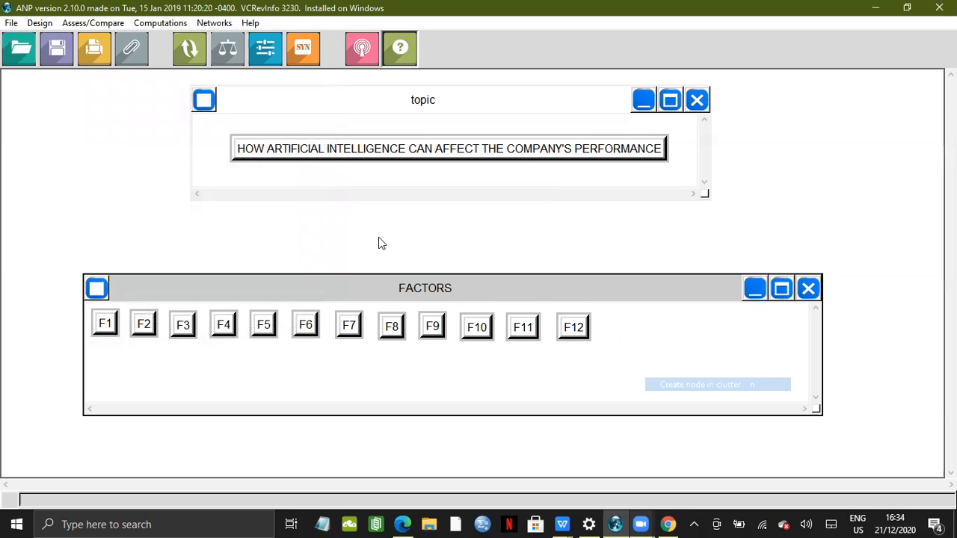
text(F13)
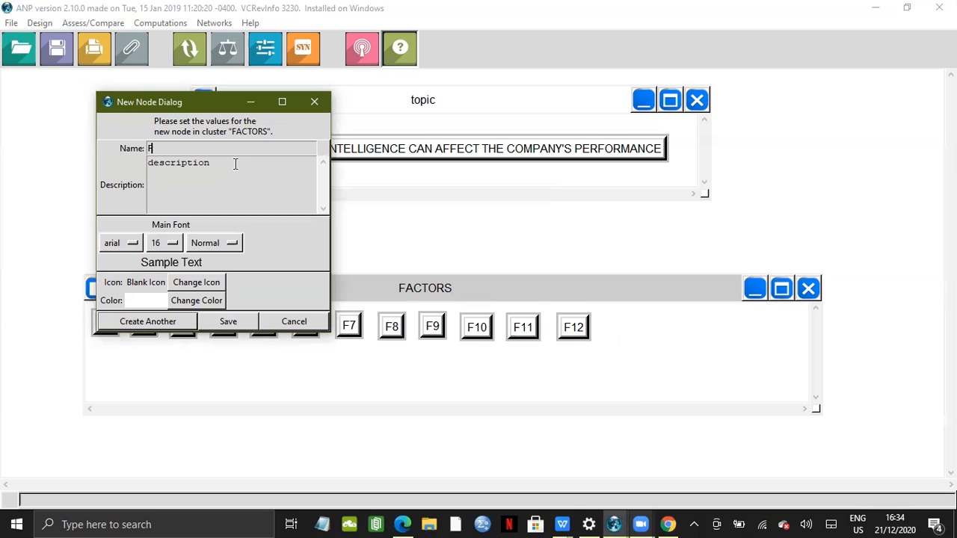
click(222, 327)
click(515, 333)
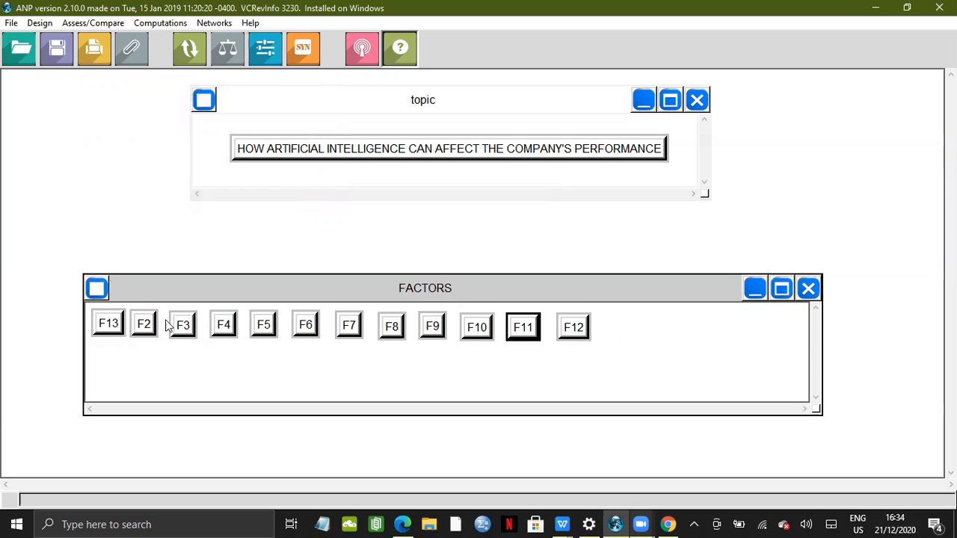
click(649, 336)
click(615, 337)
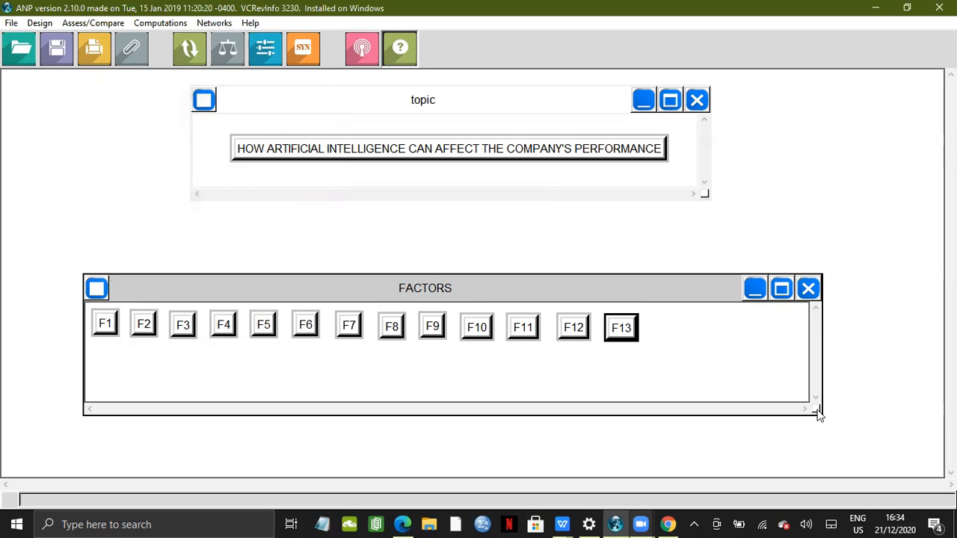
click(734, 327)
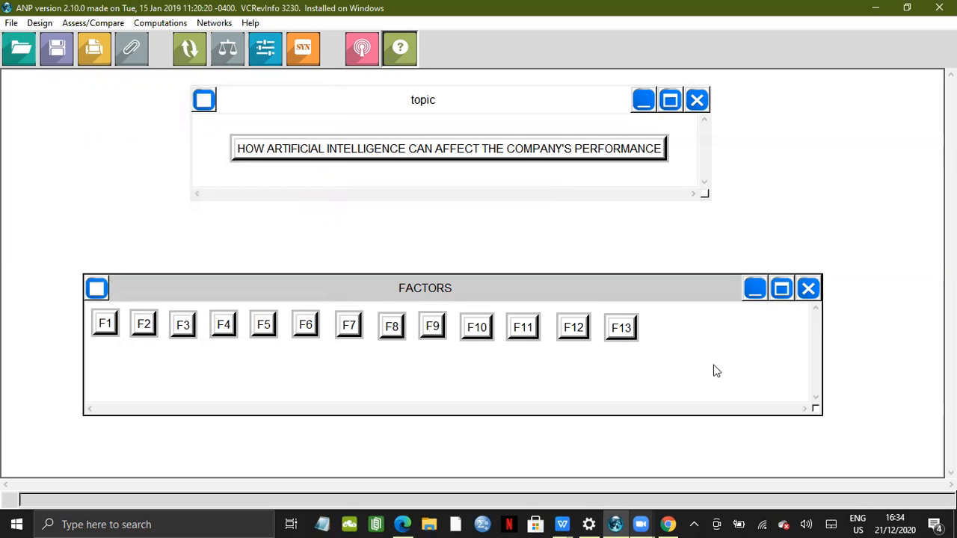
Move the FACTORS cluster window slightly up and to the right, below the topic cluster
drag(538, 297, 607, 302)
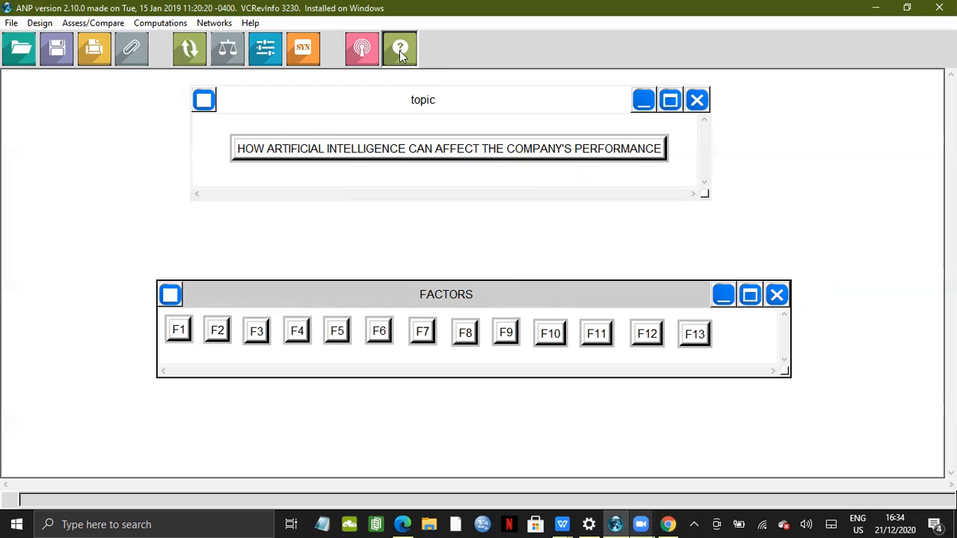
Start making node connections from the topic node and link it to factor nodes F1 through F8
click(195, 50)
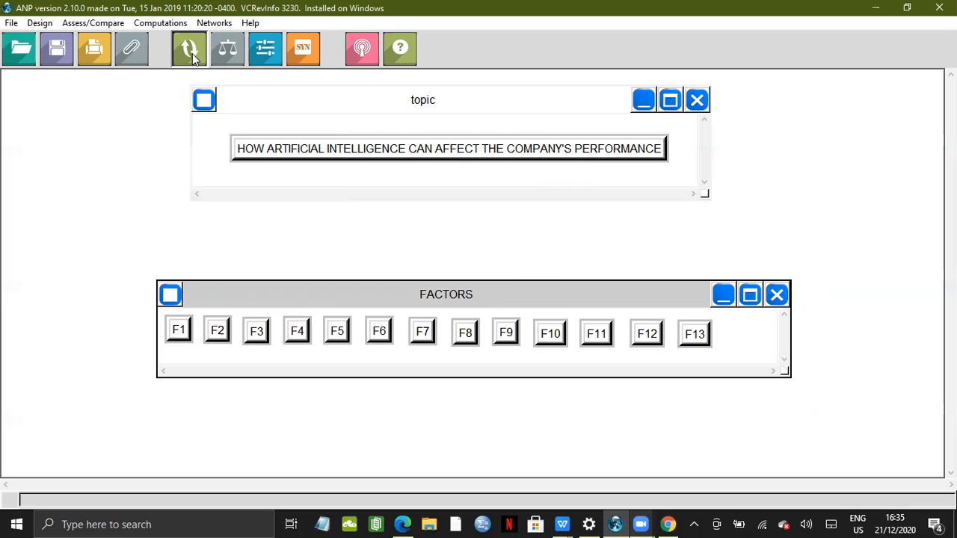
click(385, 153)
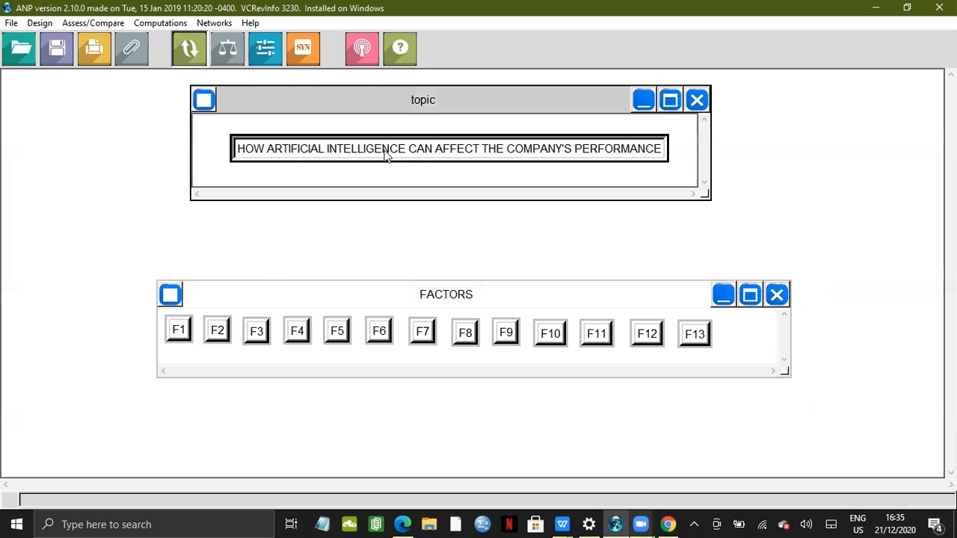
click(179, 328)
click(217, 333)
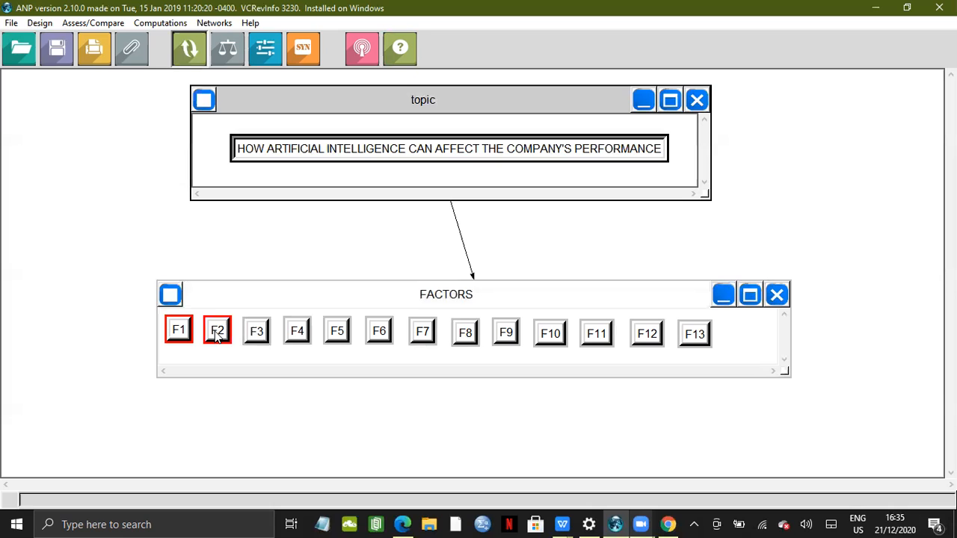
click(256, 333)
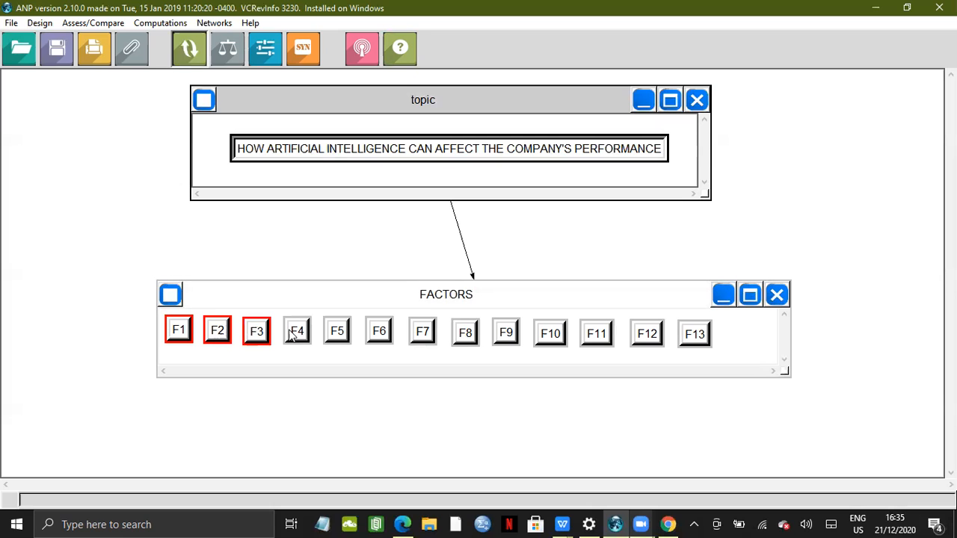
click(296, 335)
click(337, 335)
click(378, 334)
click(418, 330)
click(463, 334)
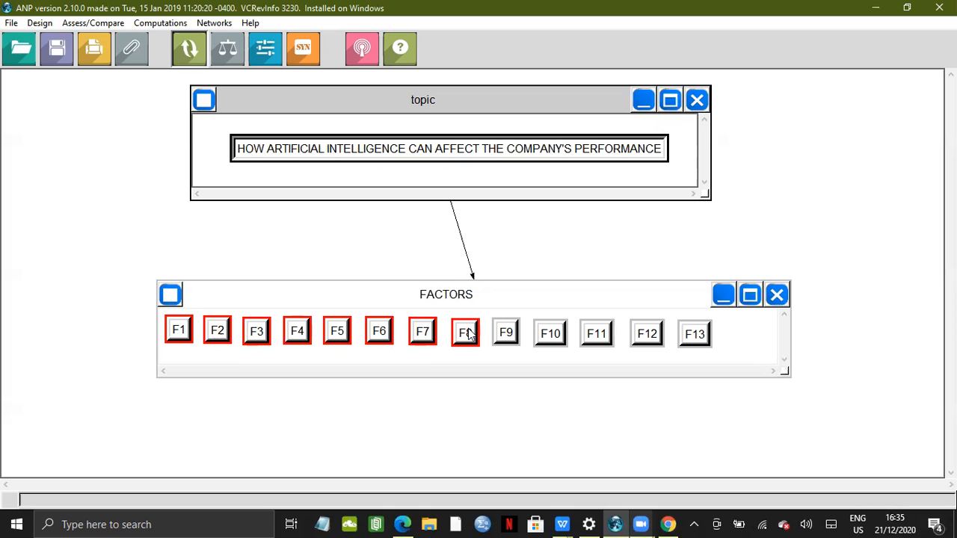
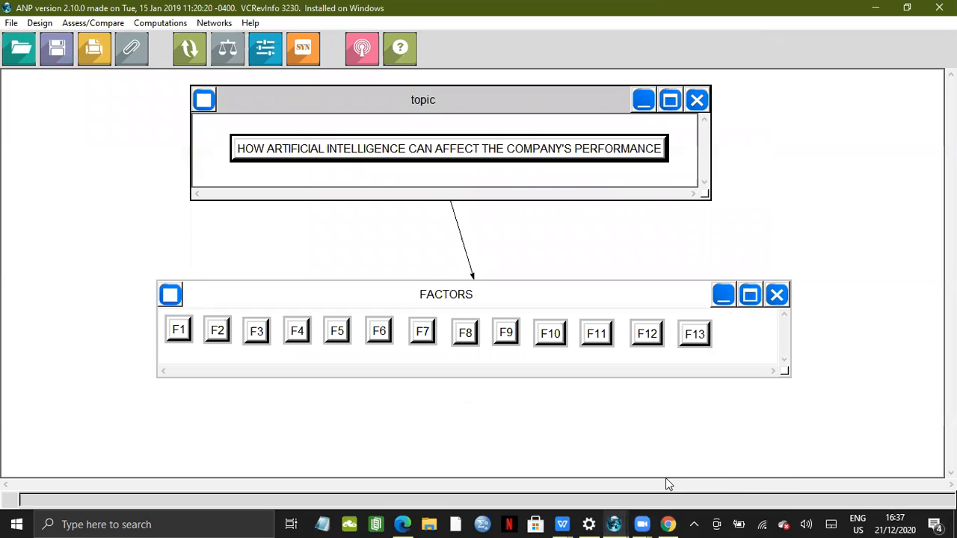
Open the comparisons window for the topic node and rate F2 over F1 at 9, F3 over F1 at 5, and F1 over F4 at 6
mouse_move(614, 523)
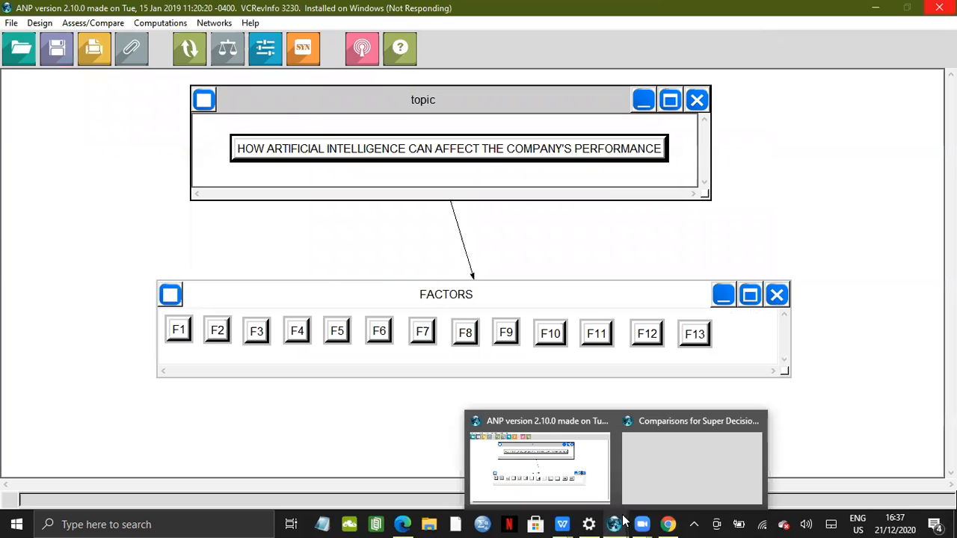
click(670, 498)
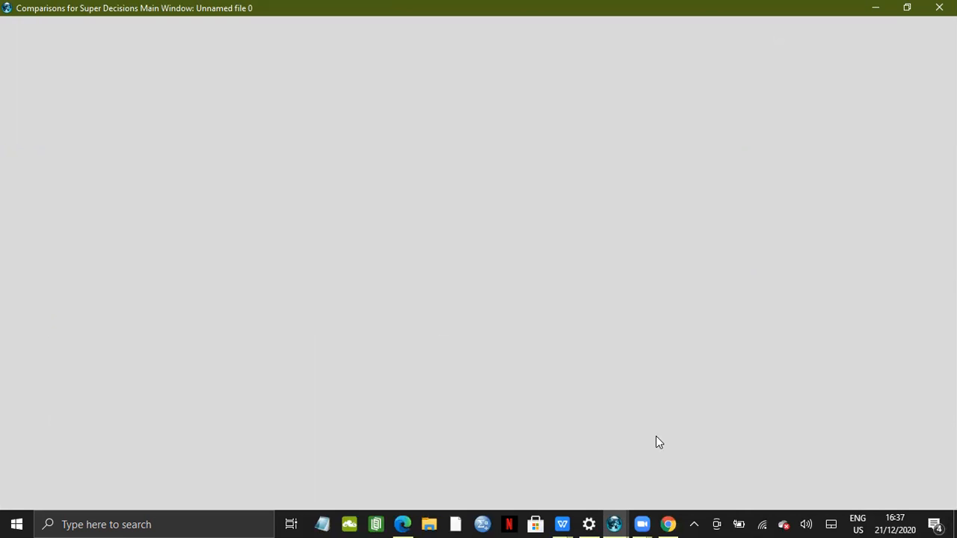
mouse_move(615, 524)
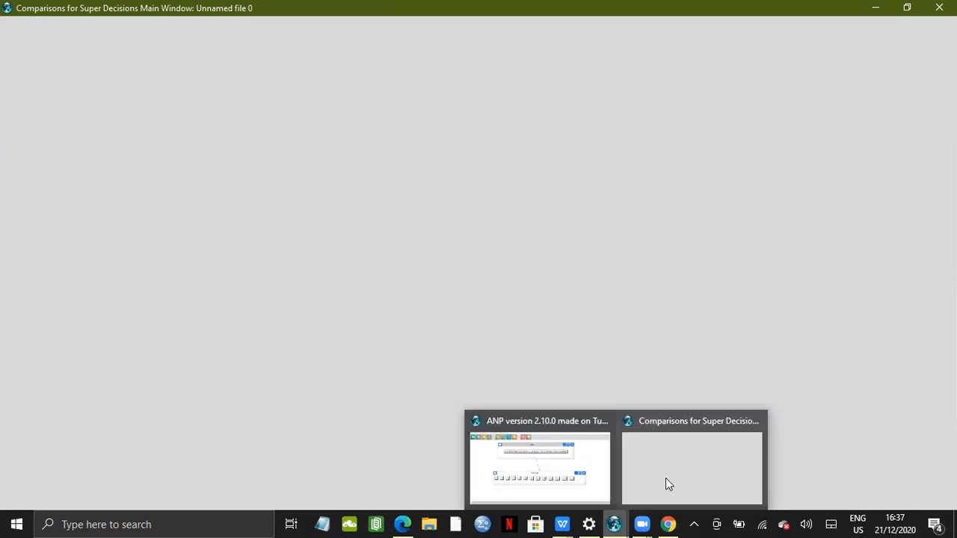
click(665, 478)
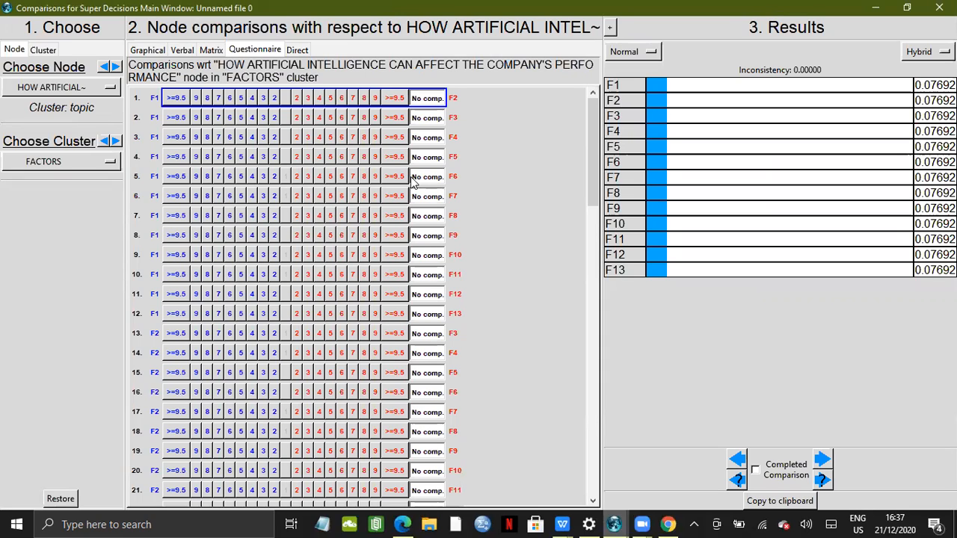
click(375, 98)
click(331, 118)
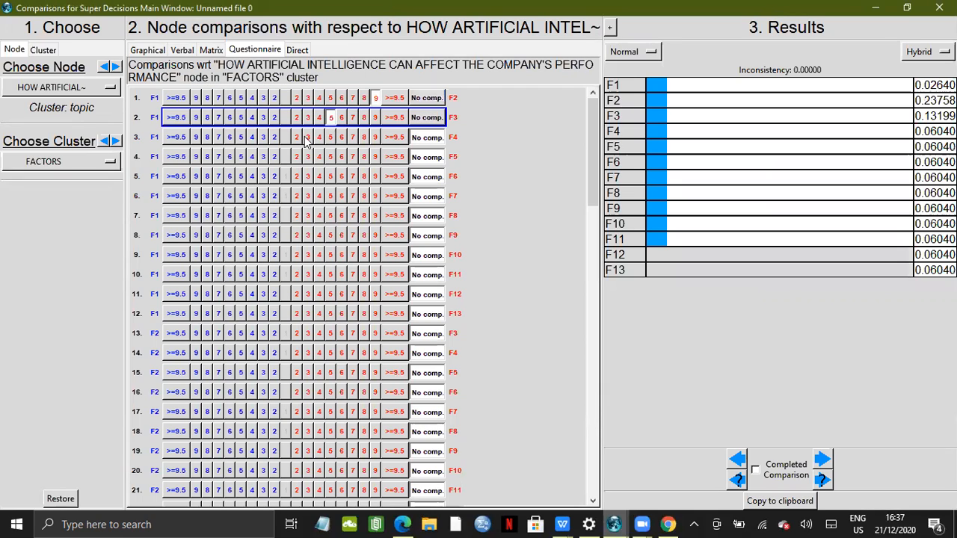
click(231, 139)
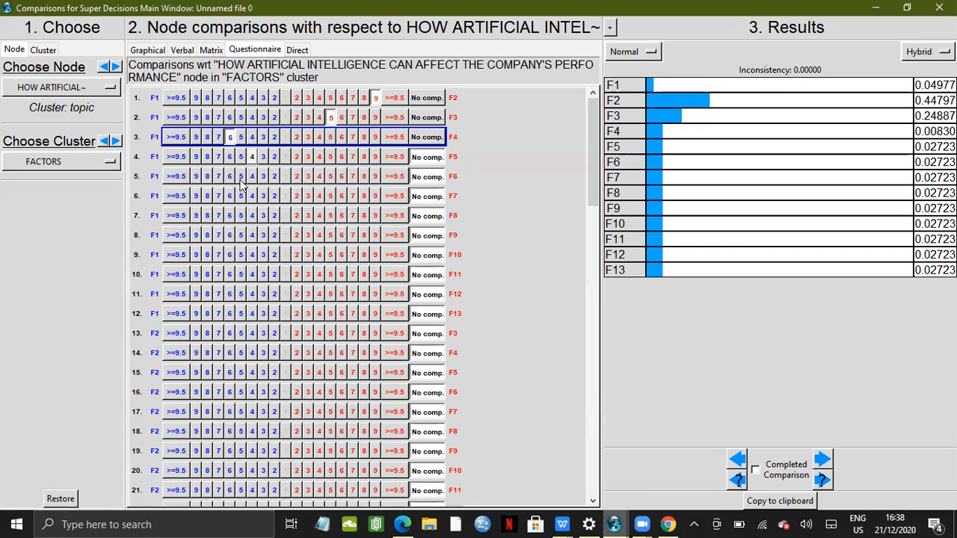
Rate F7 over F1 at 5, F8 over F1 at 7, and F13 over F1 at 5 in the questionnaire
click(332, 197)
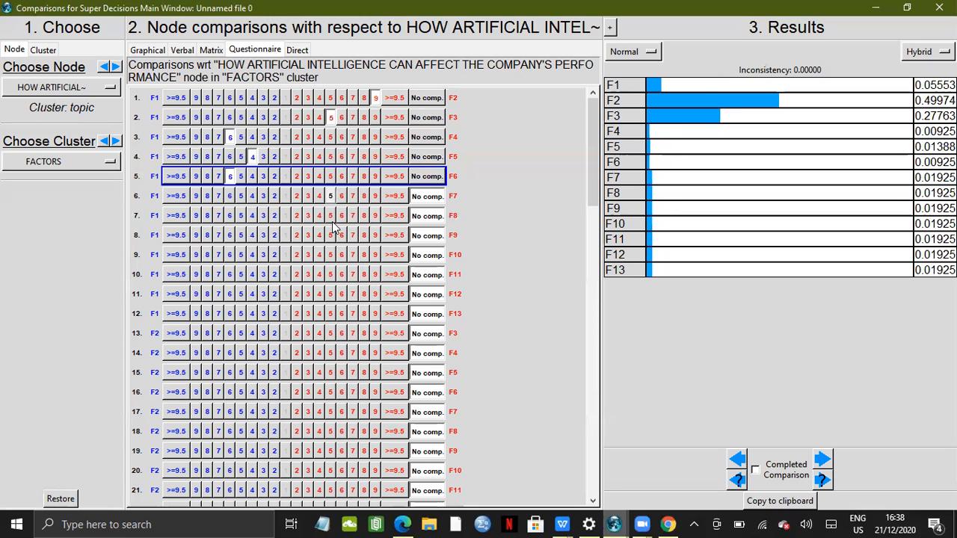
click(351, 217)
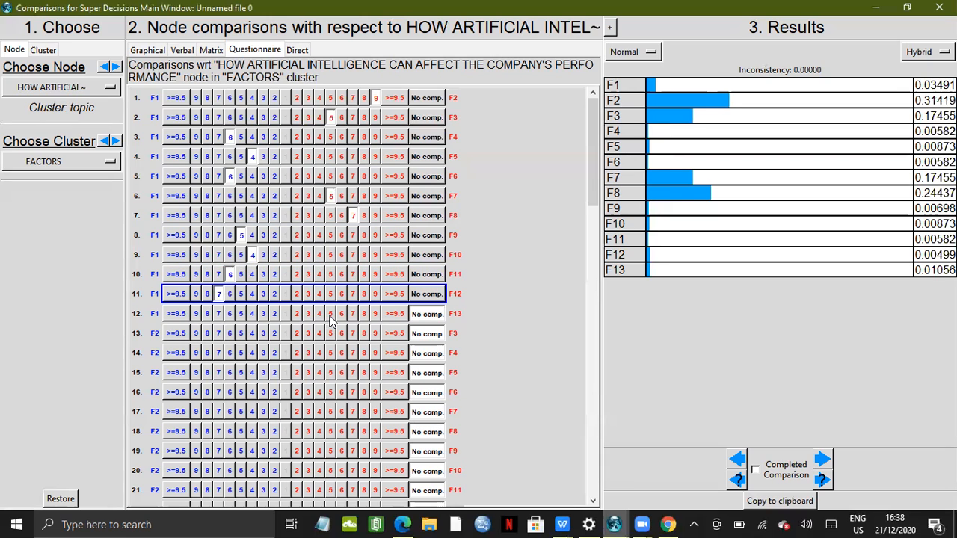
click(330, 314)
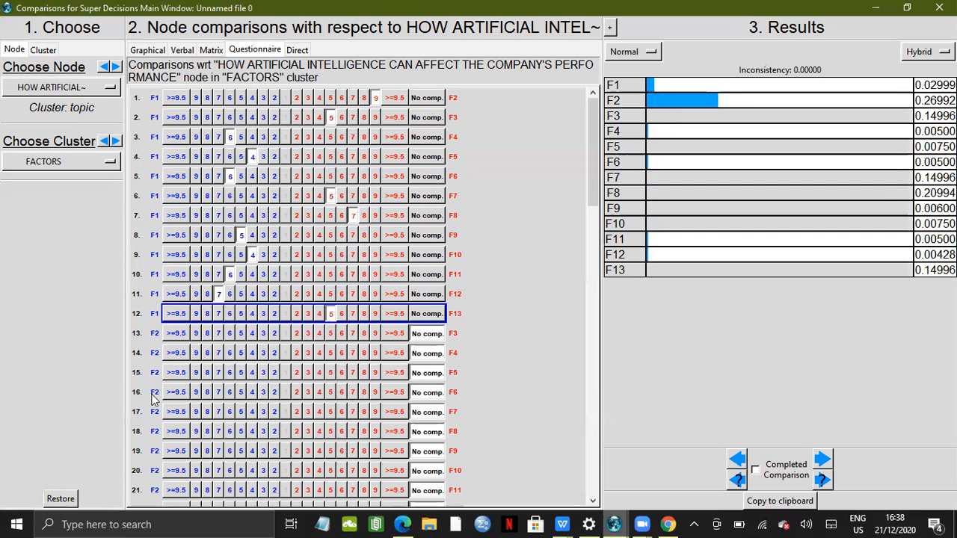
Rate F2 over F3 at 7, F2 over F6 at 6, and F2 over F9 at 5
click(218, 334)
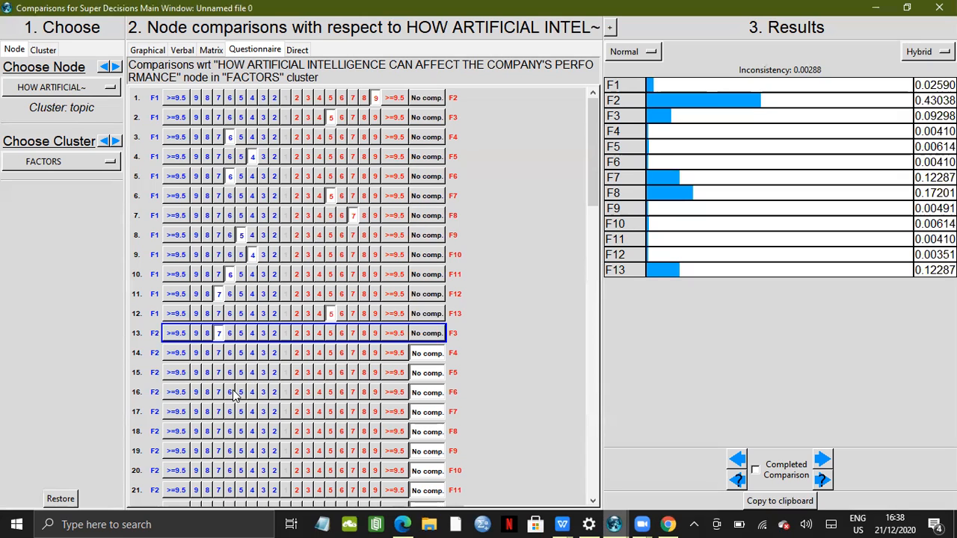
click(231, 392)
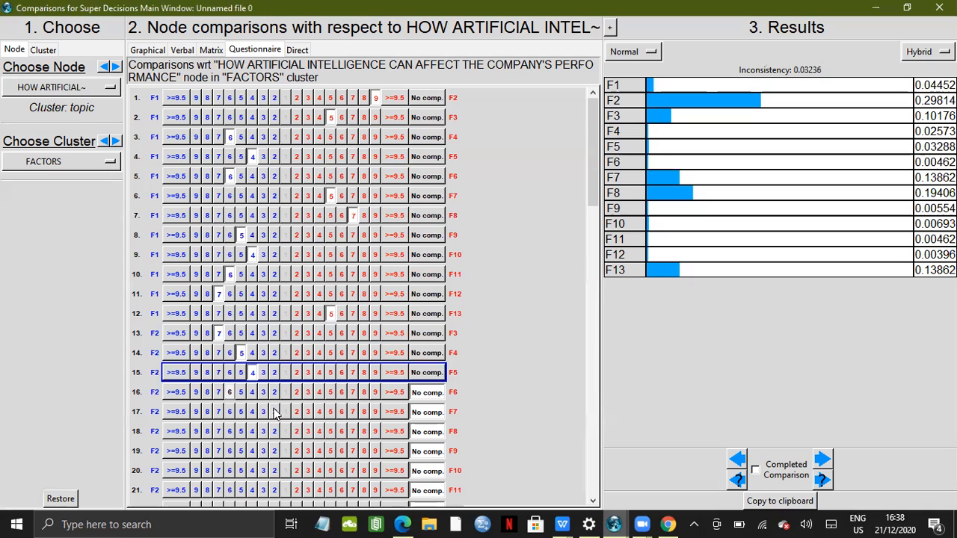
click(242, 452)
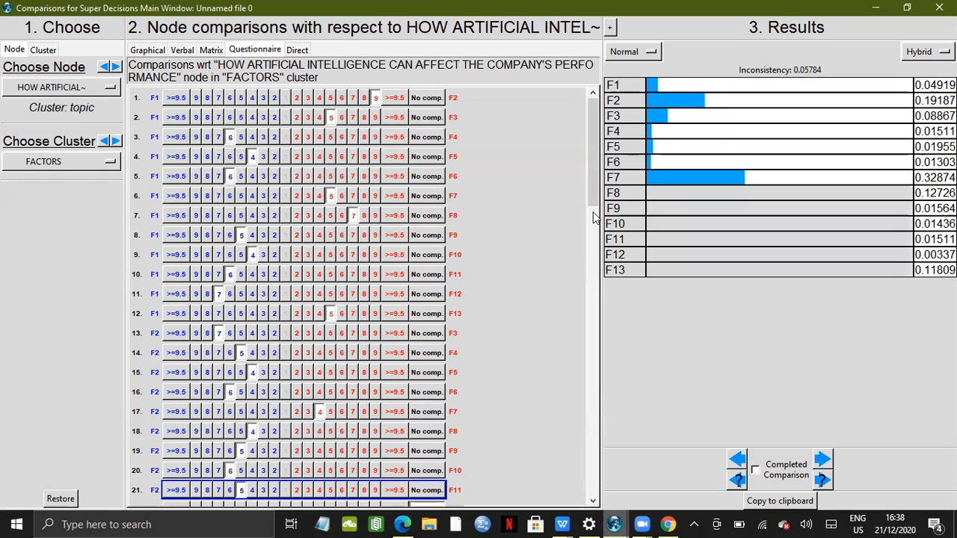
Rate F12 over F2 at 4, F2 over F13 at 3, and F7 over F3 at 4
drag(594, 223, 588, 284)
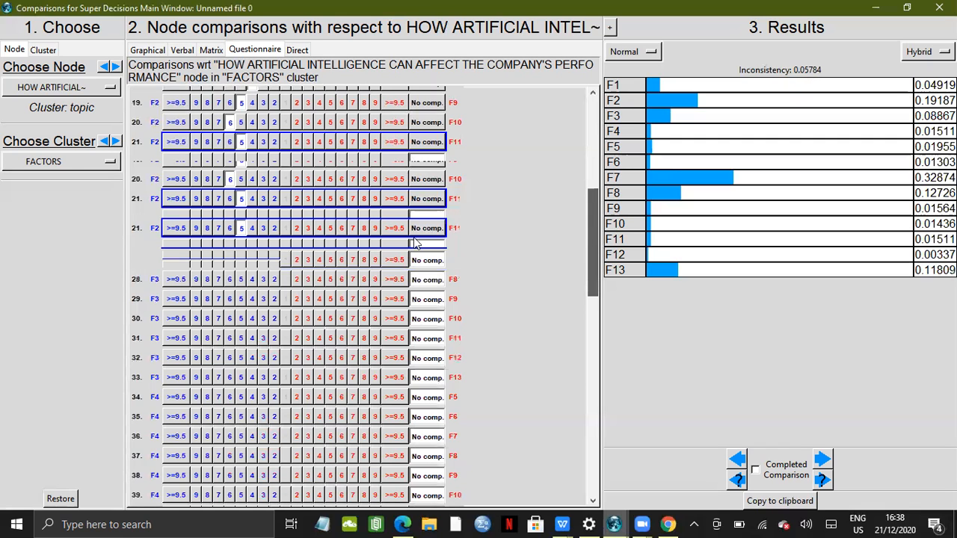
click(320, 162)
click(263, 182)
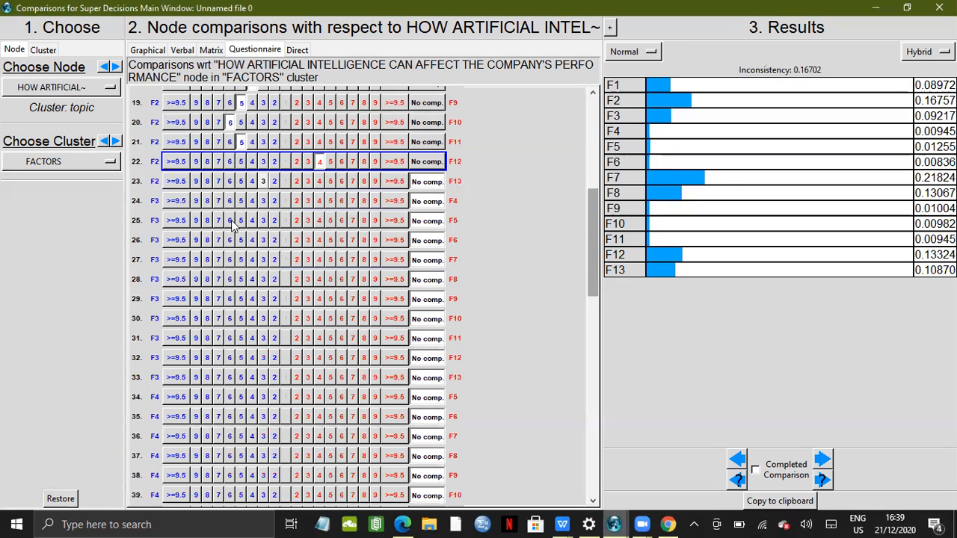
click(319, 259)
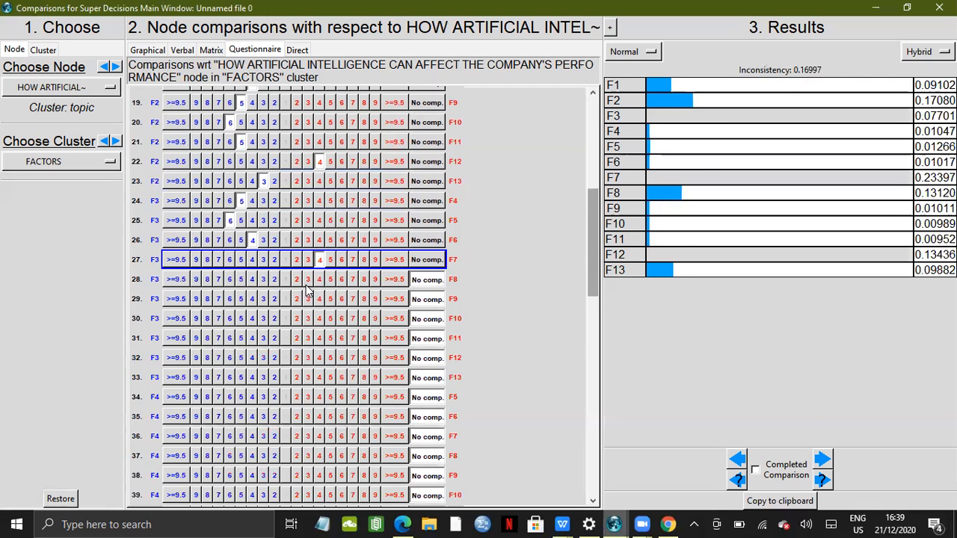
Rate F9 over F3 at 2, F3 over F12 at 5, and F3 over F13 at 3
click(298, 301)
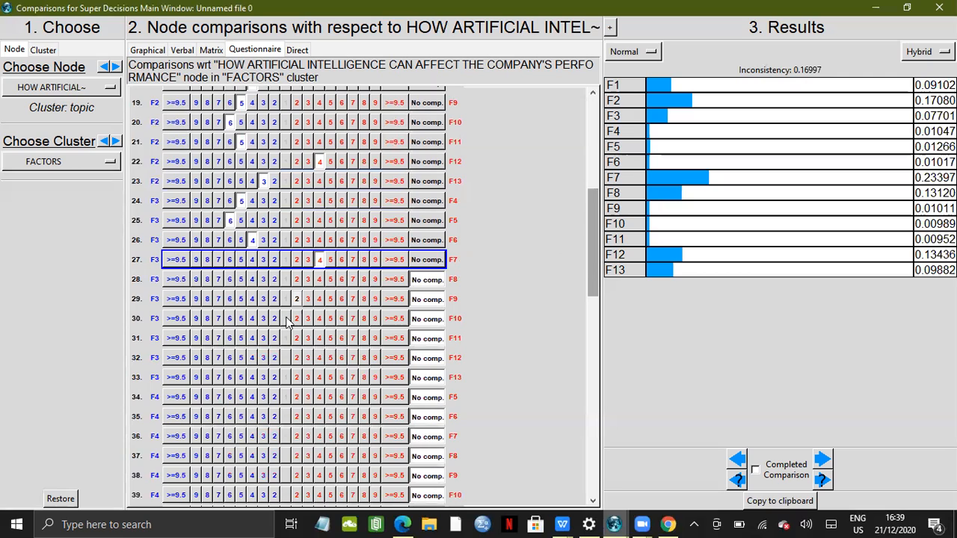
click(243, 357)
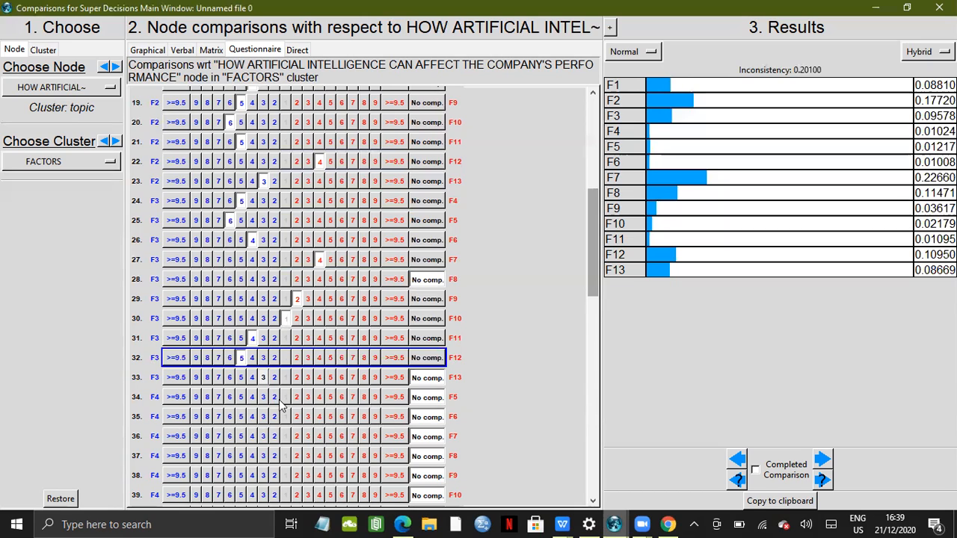
click(264, 378)
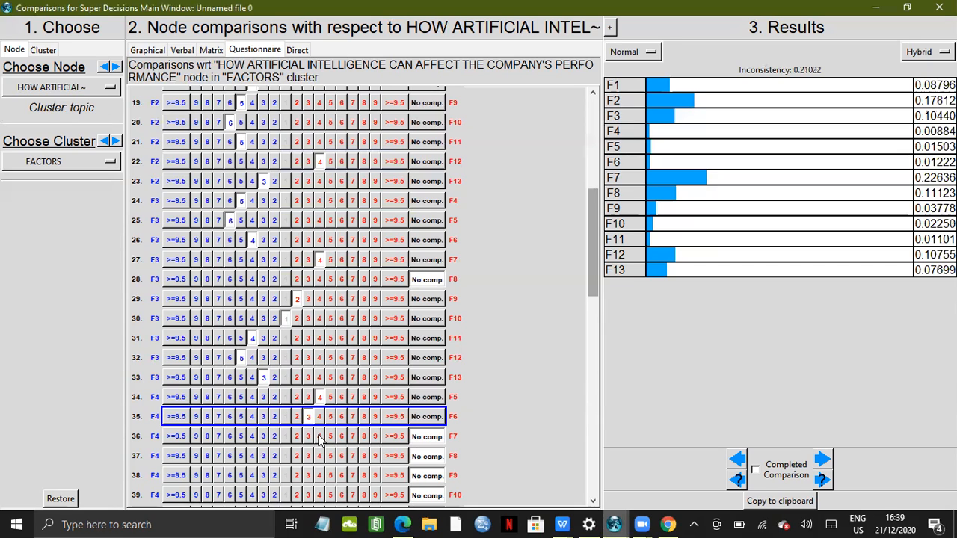
Rate F7 over F4 at 4, F4 over F10 at 7, F11 over F4 at 3, and F4 equal to F12
click(320, 438)
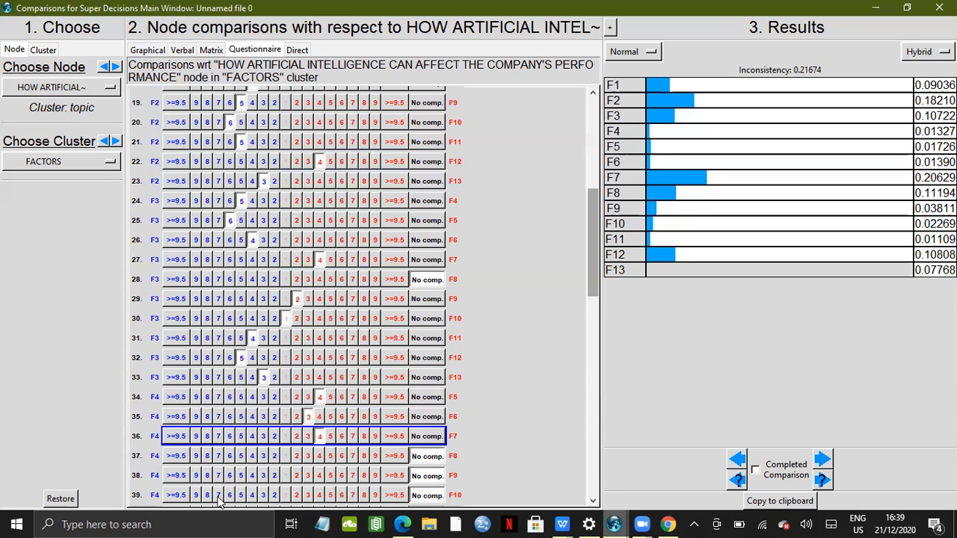
click(219, 496)
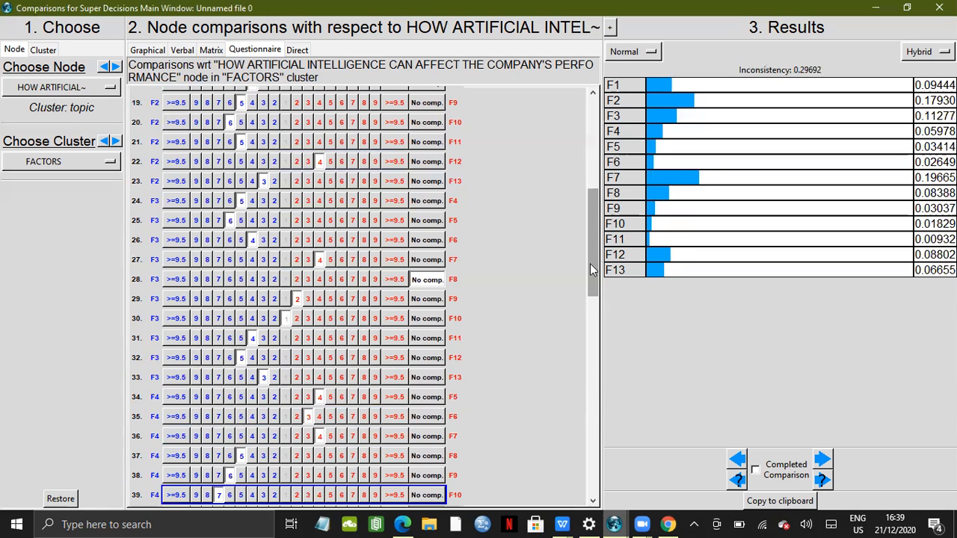
drag(592, 287, 598, 382)
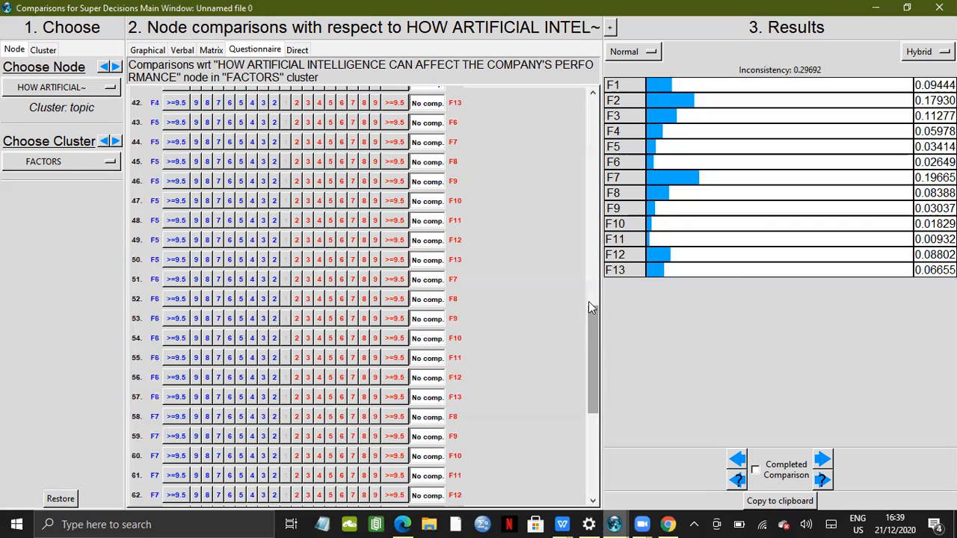
scroll(589, 303, up, 2)
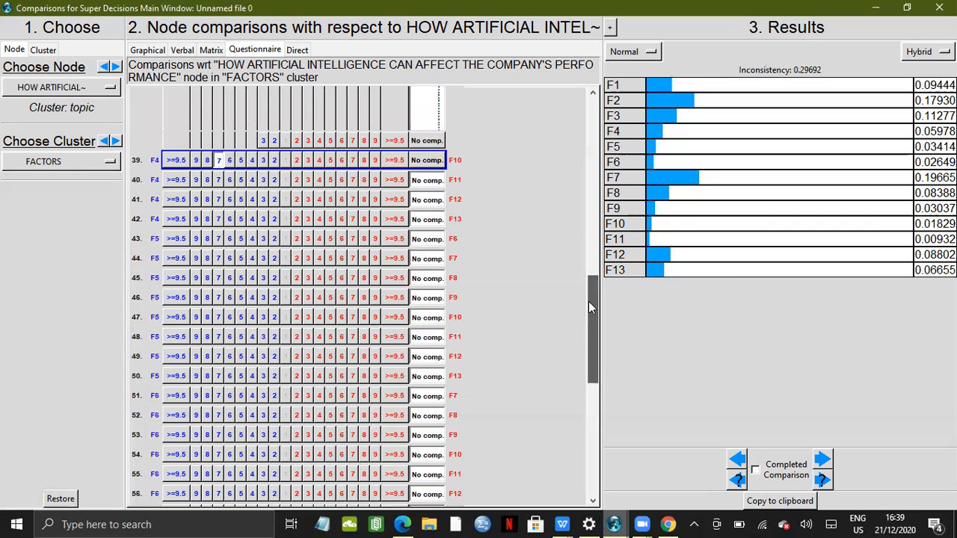
click(307, 180)
click(285, 200)
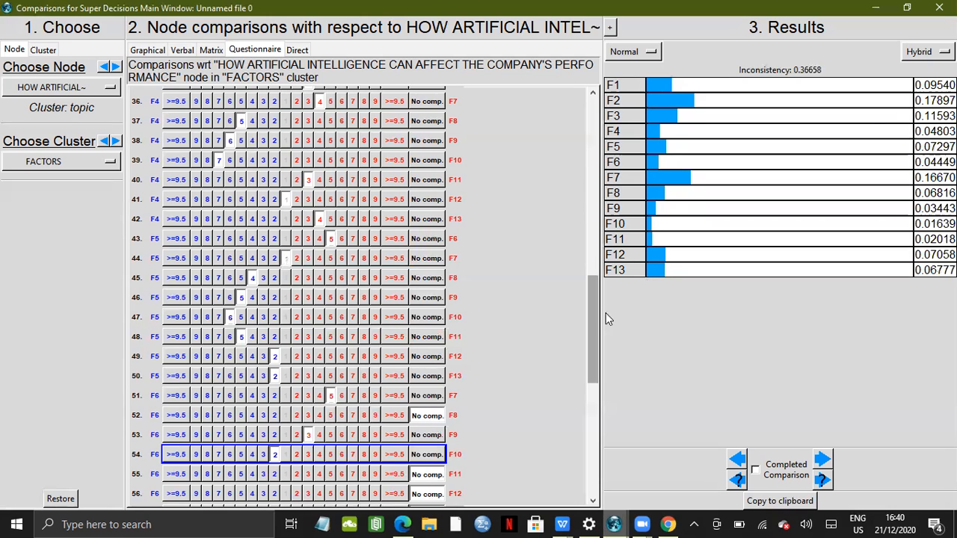
Rate F11 over F6 at 3 and F12 over F13 at 6 further down the questionnaire
scroll(589, 322, down, 1)
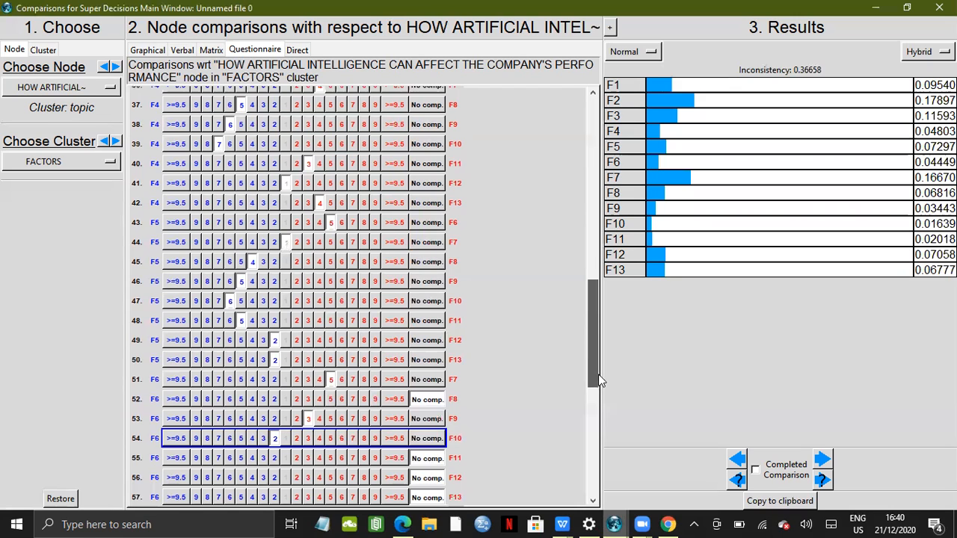
scroll(597, 385, down, 4)
scroll(598, 393, down, 1)
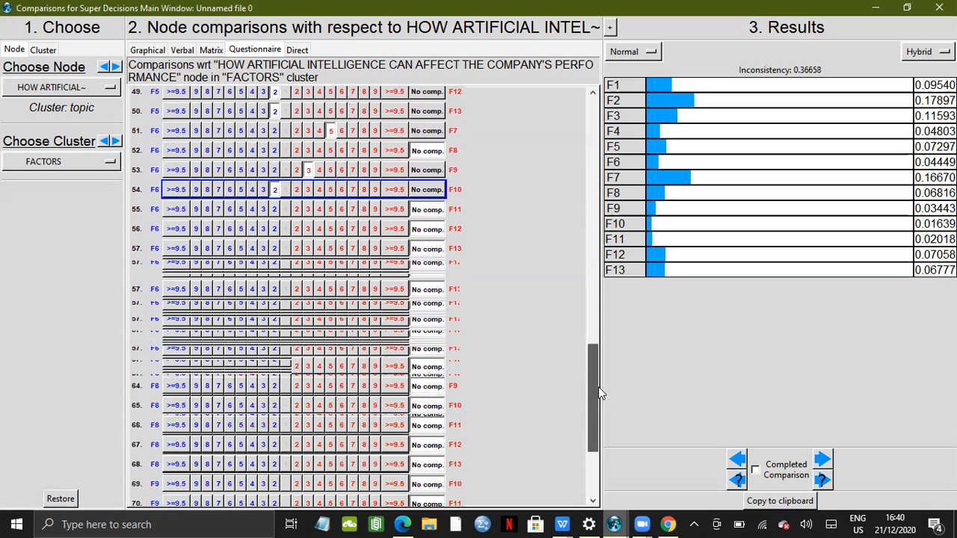
click(307, 210)
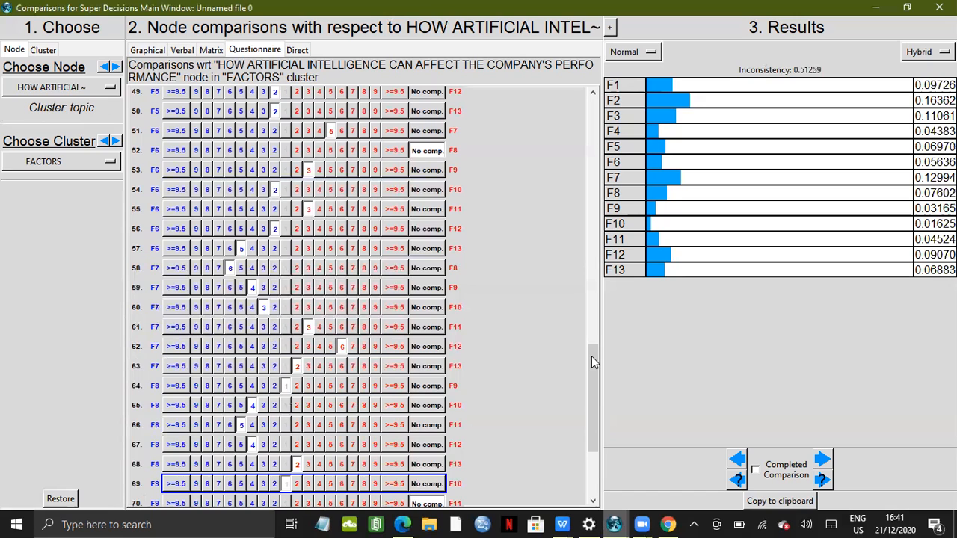
drag(591, 380, 592, 408)
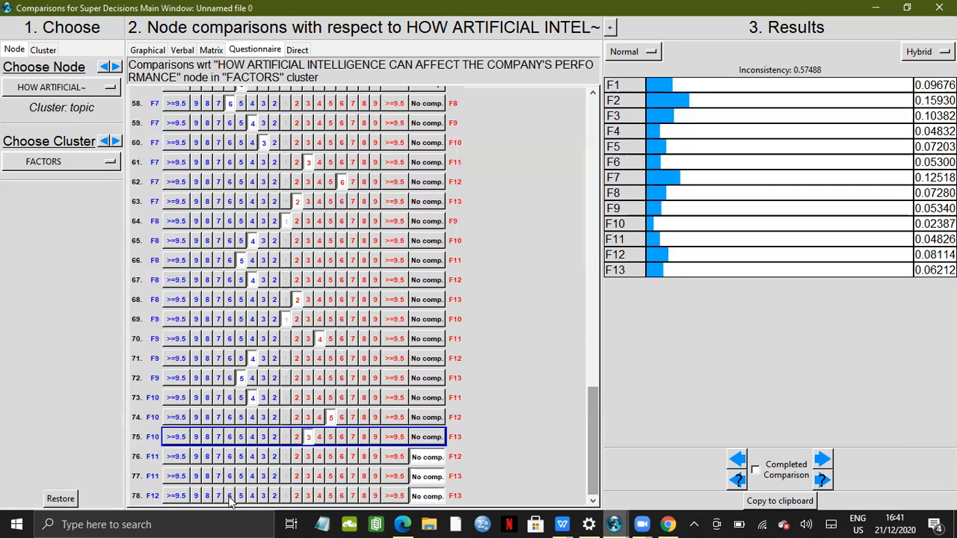
click(230, 497)
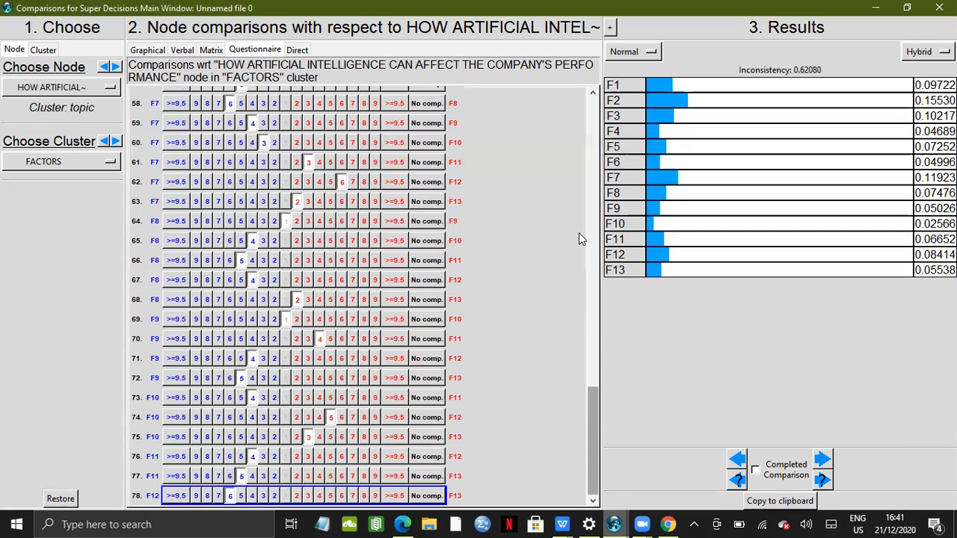
Scroll through the whole questionnaire to review all entered pairwise comparisons
scroll(579, 233, up, 1)
scroll(578, 168, up, 5)
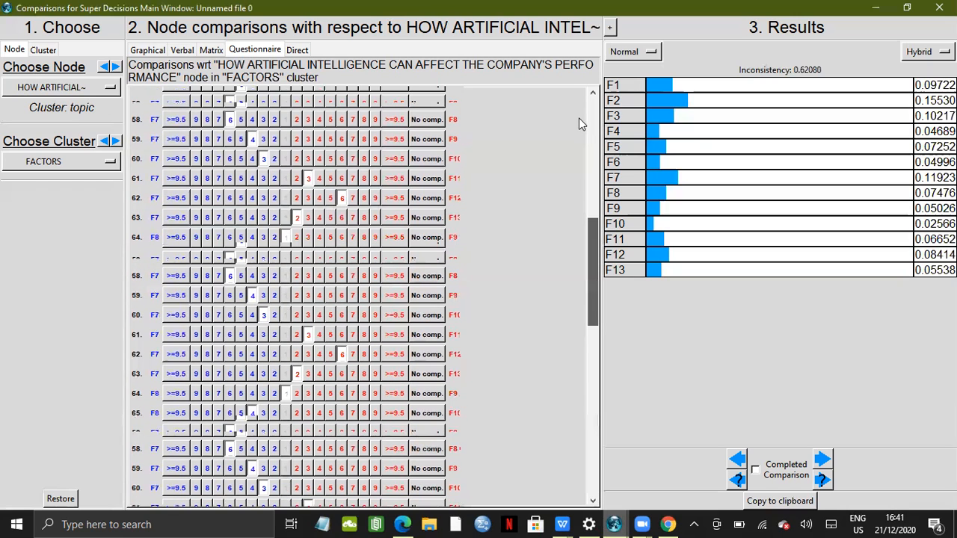
scroll(579, 120, up, 2)
scroll(579, 120, up, 2)
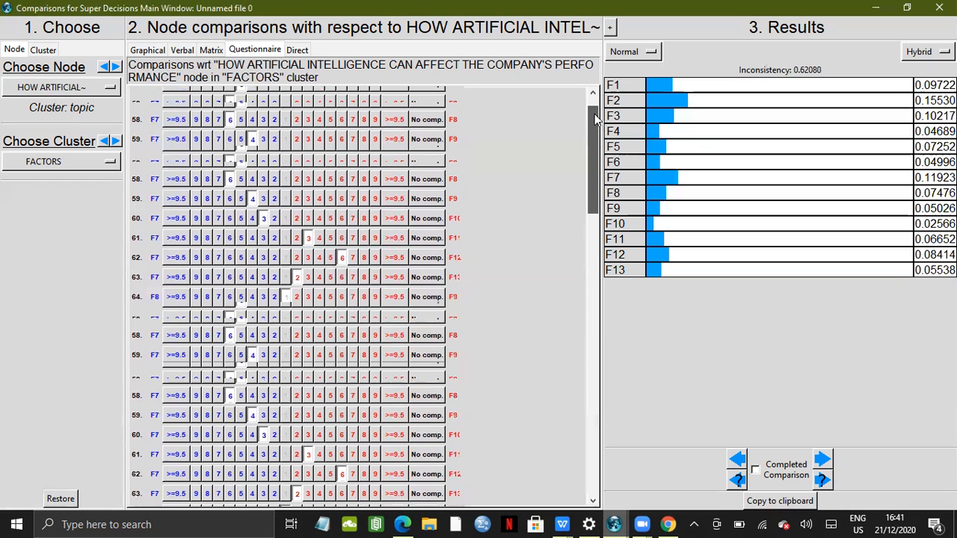
scroll(595, 109, up, 1)
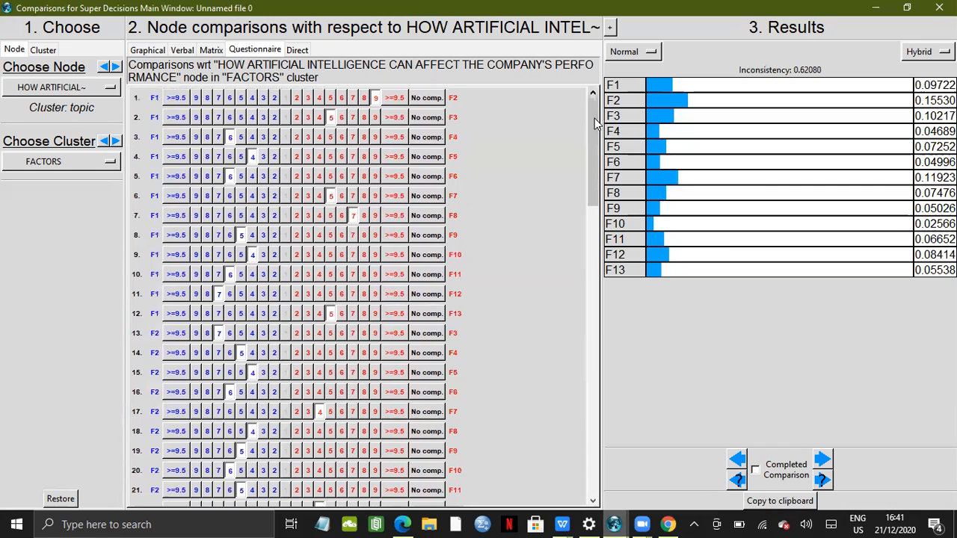
drag(593, 135, 593, 192)
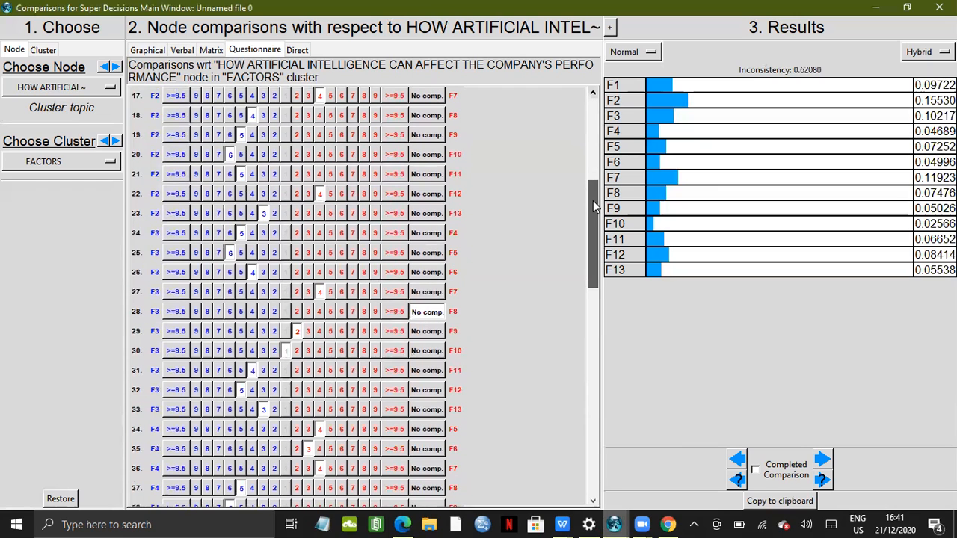
drag(593, 231, 591, 266)
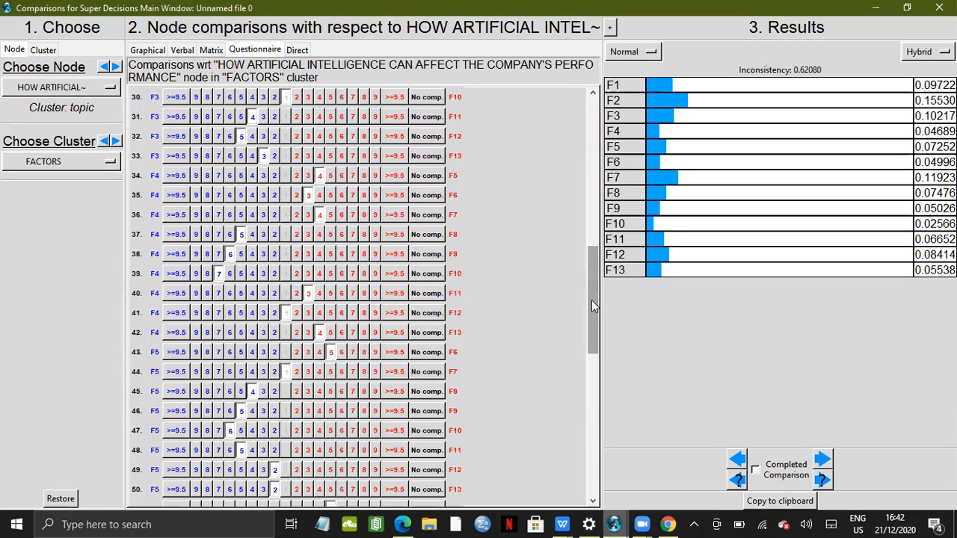
drag(591, 305, 594, 336)
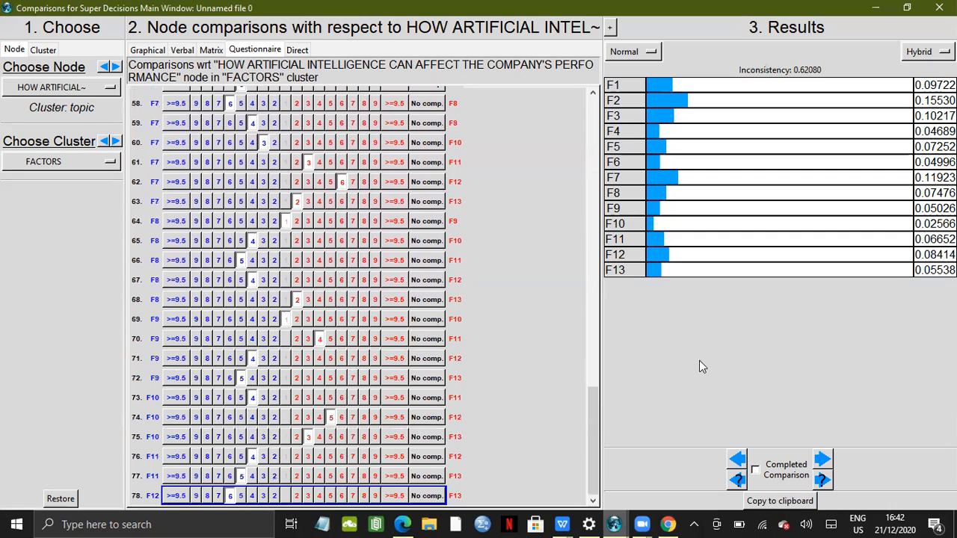
Copy the priority results to the clipboard and switch to the Book1 spreadsheet in WPS Office
click(793, 503)
mouse_move(562, 524)
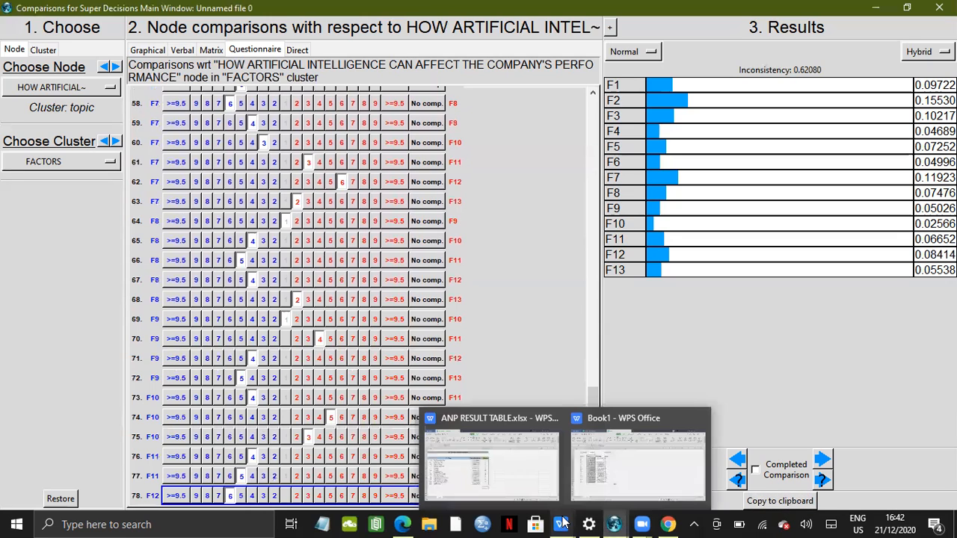
click(609, 495)
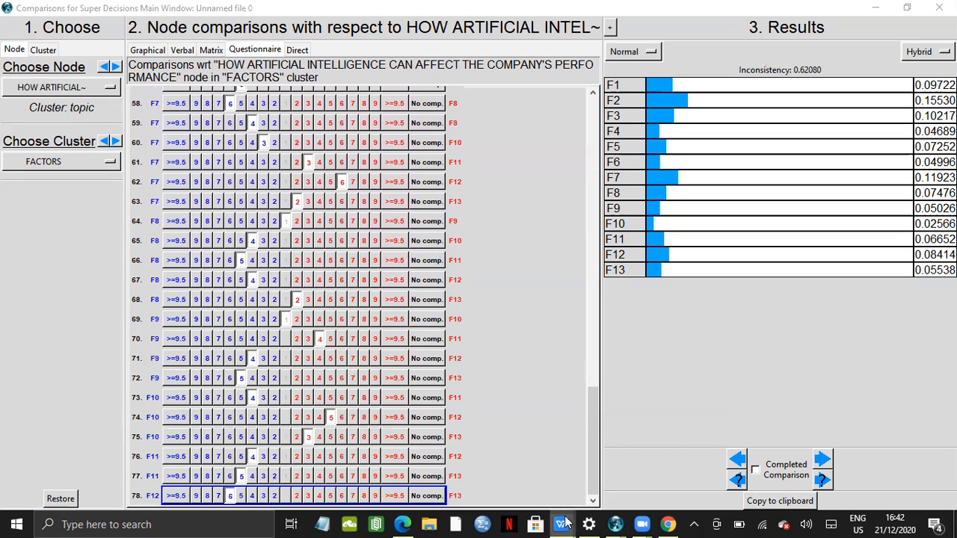
mouse_move(562, 523)
click(596, 494)
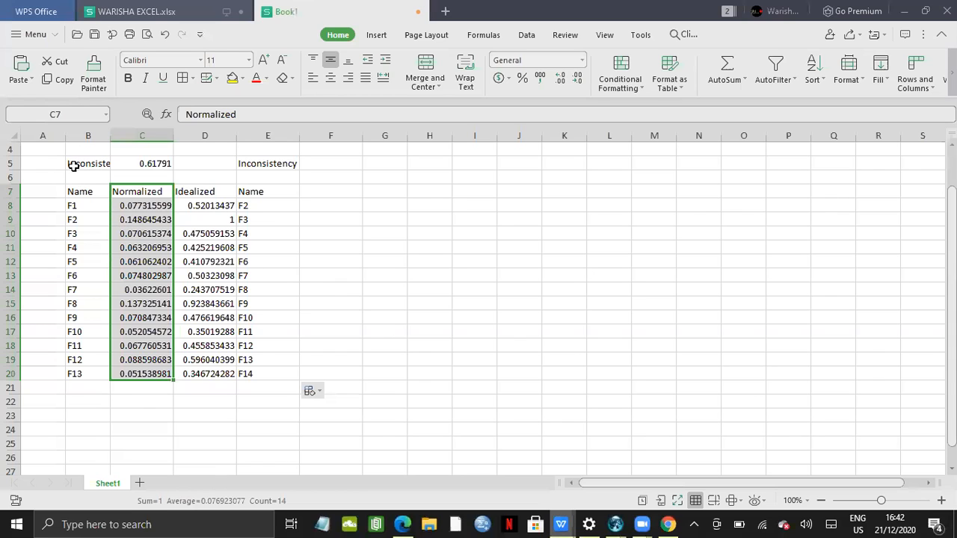
Clear the old results in B5:E20 and paste the new results starting at cell B6
drag(89, 163, 294, 379)
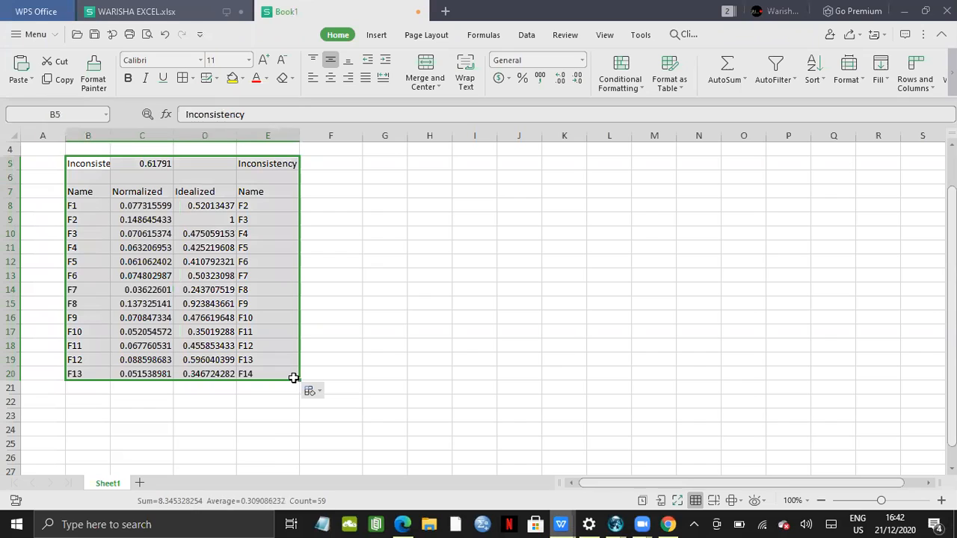
key(Delete)
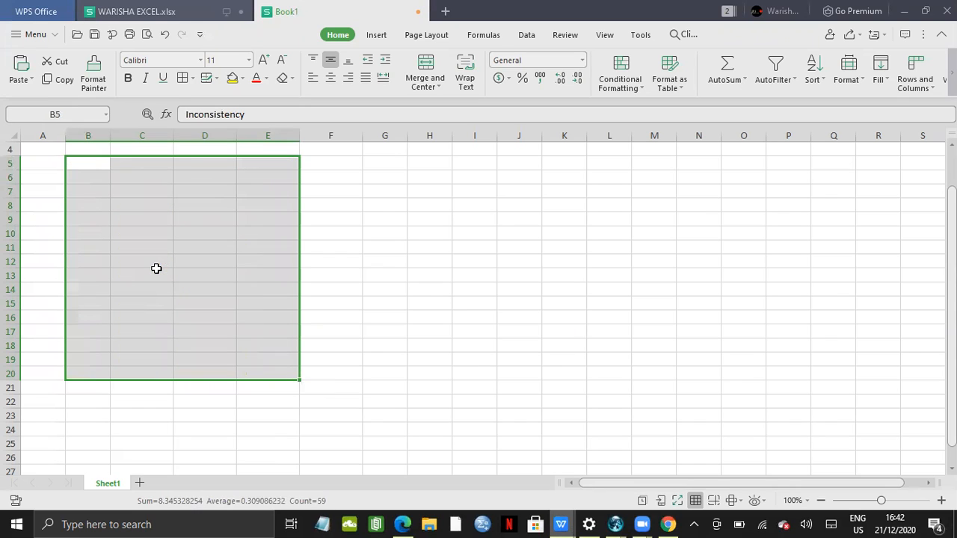
click(475, 259)
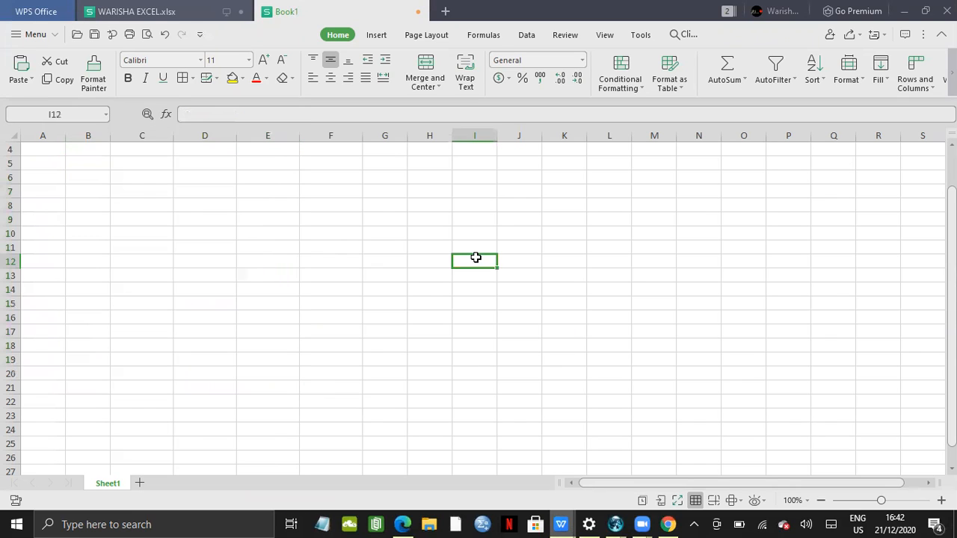
click(88, 179)
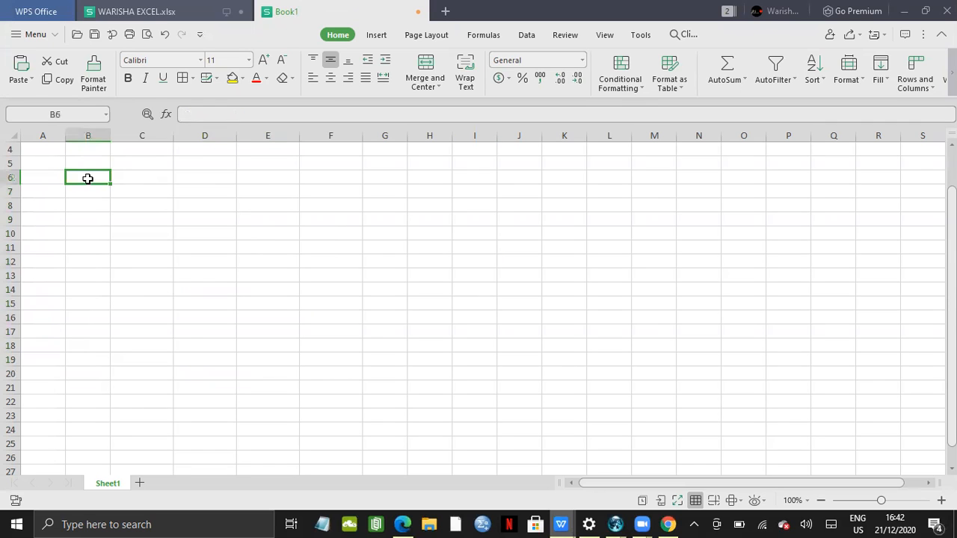
key(ctrl+v)
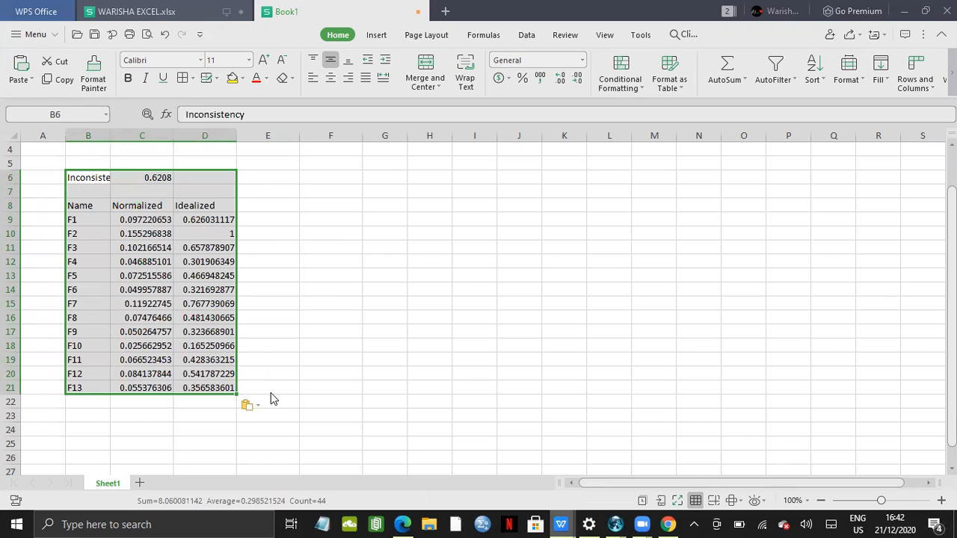
Extend the pasted block into column E with the fill handle and select the Normalized values
drag(236, 392, 270, 392)
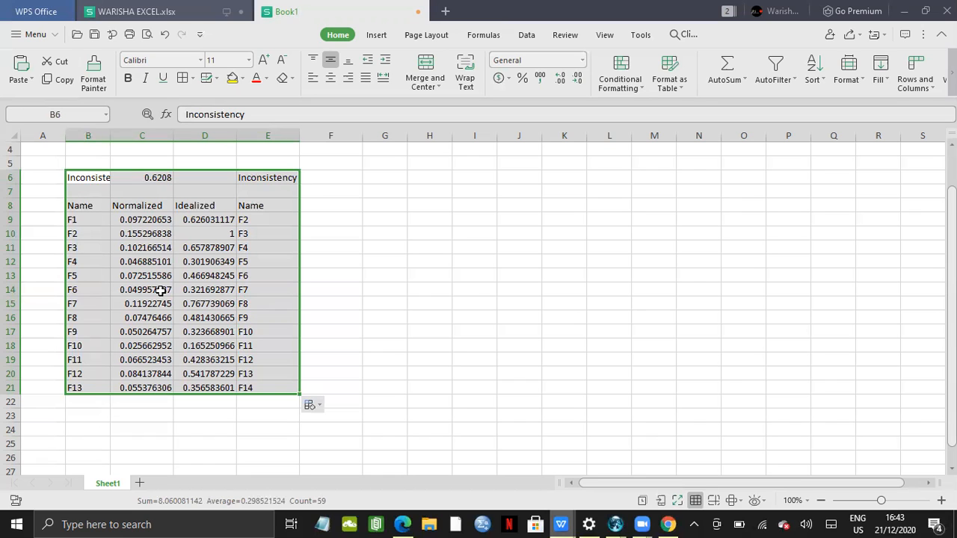
click(373, 384)
drag(166, 208, 158, 388)
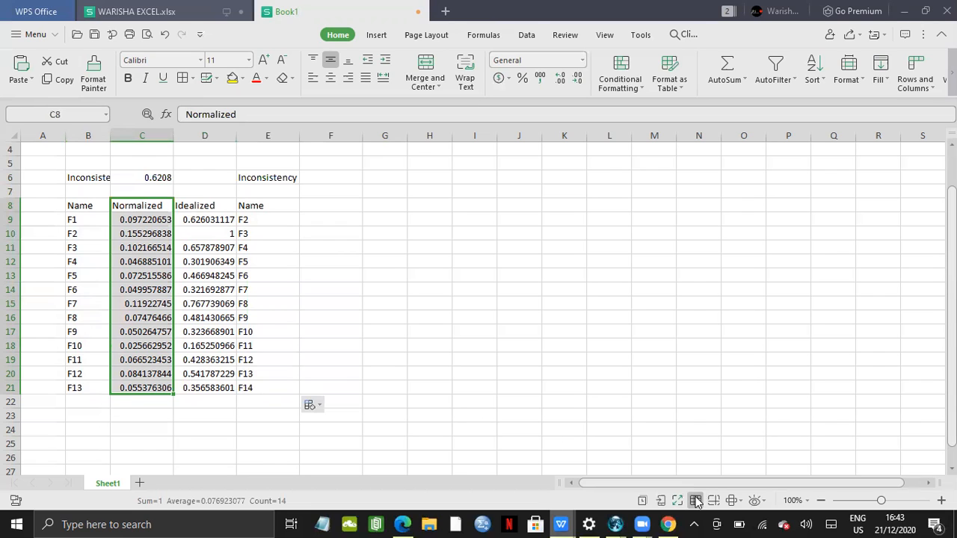
Switch between Book1 and ANP RESULT TABLE.xlsx to compare the new results with the ORIGINAL WEIGHT column
mouse_move(561, 524)
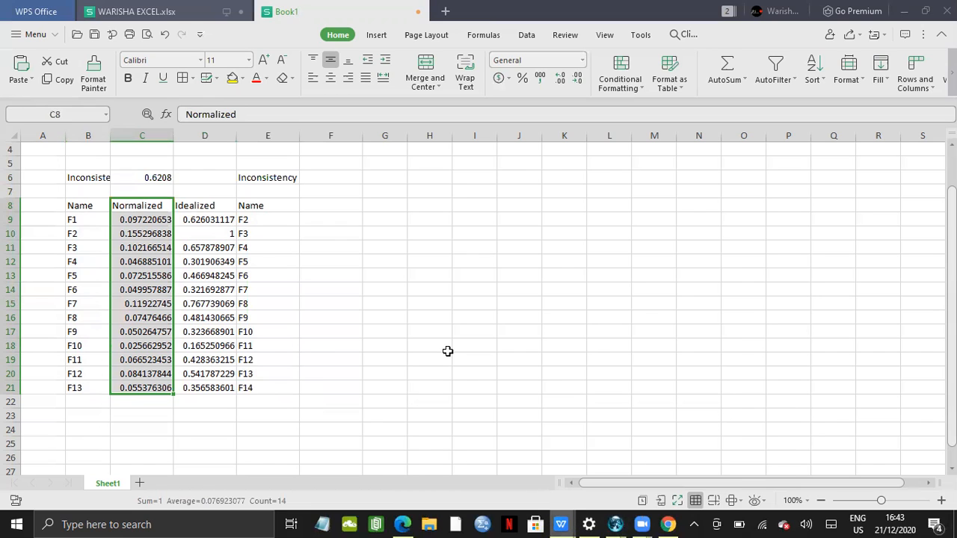
click(495, 465)
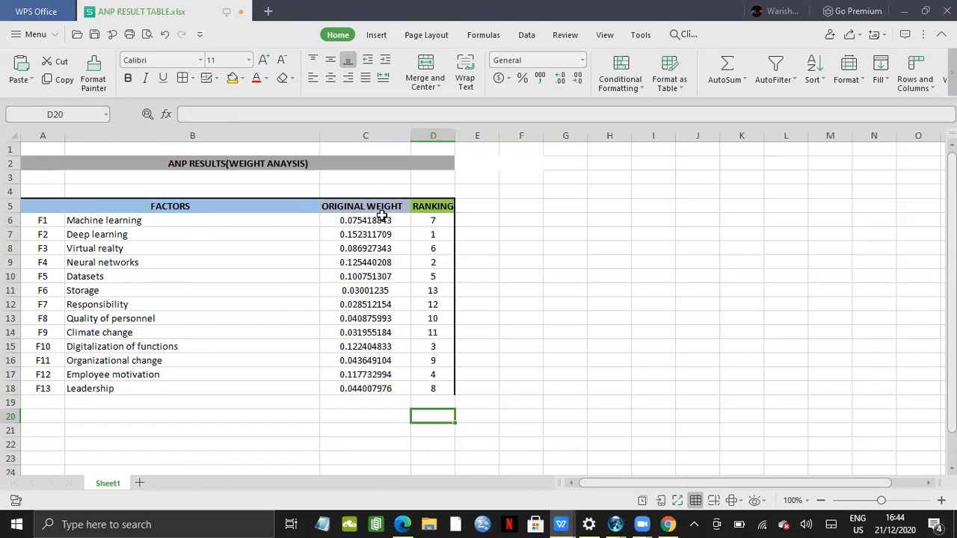
mouse_move(562, 523)
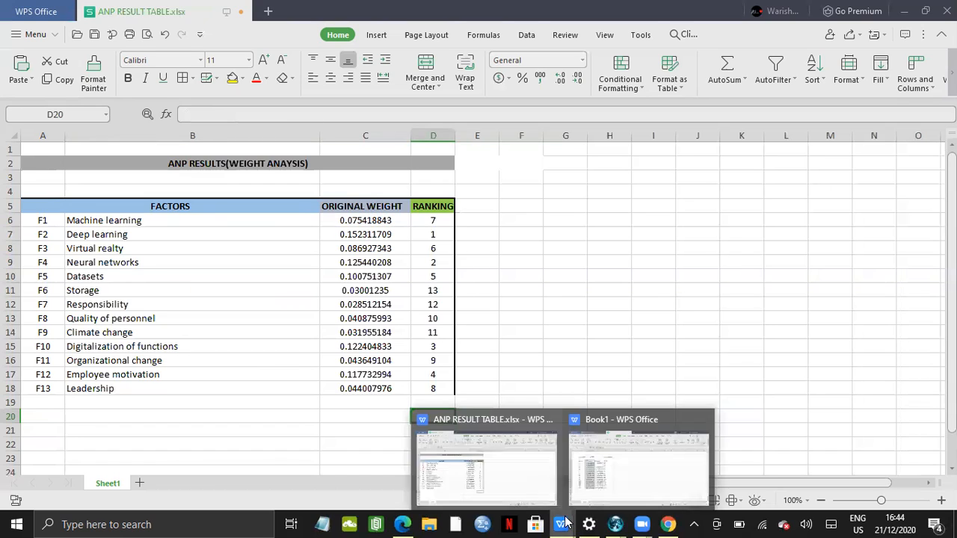
click(631, 473)
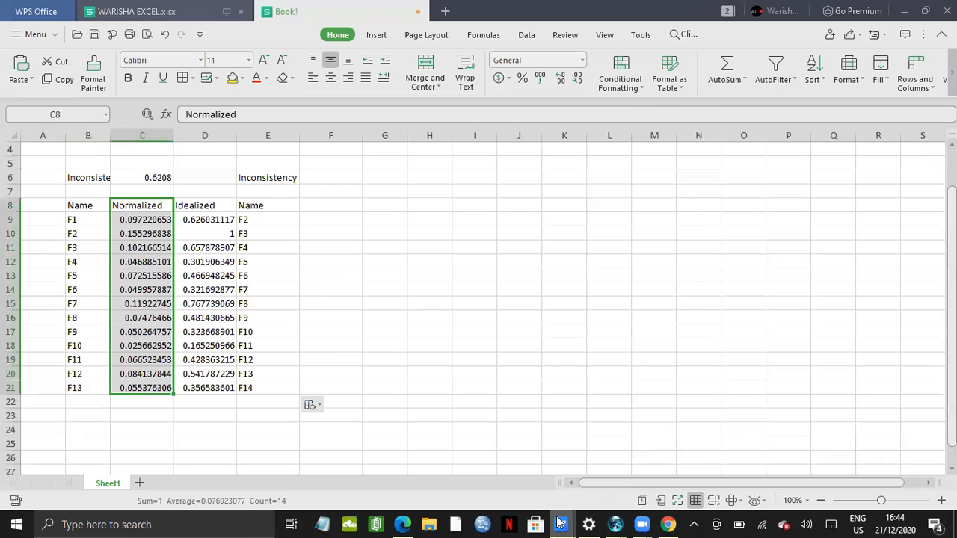
mouse_move(560, 524)
click(516, 494)
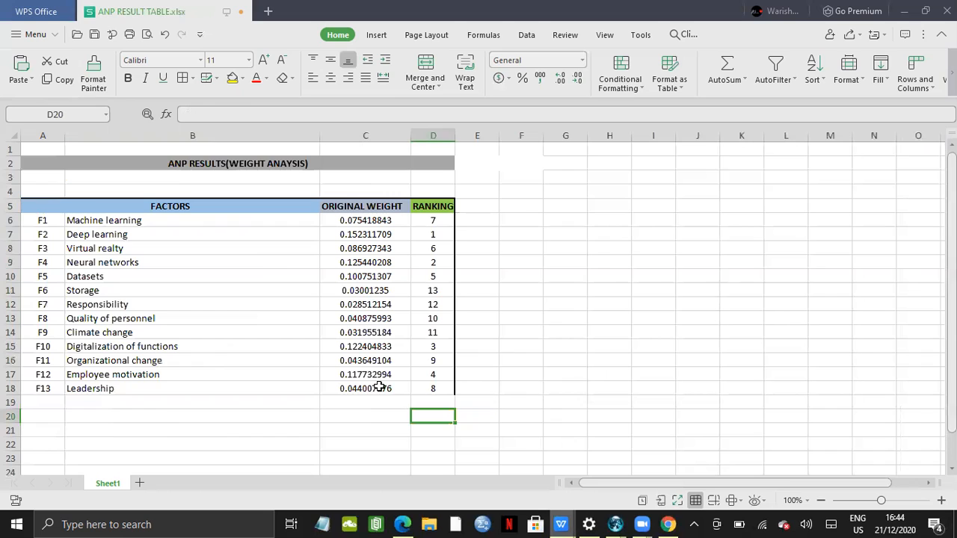
drag(381, 389, 380, 390)
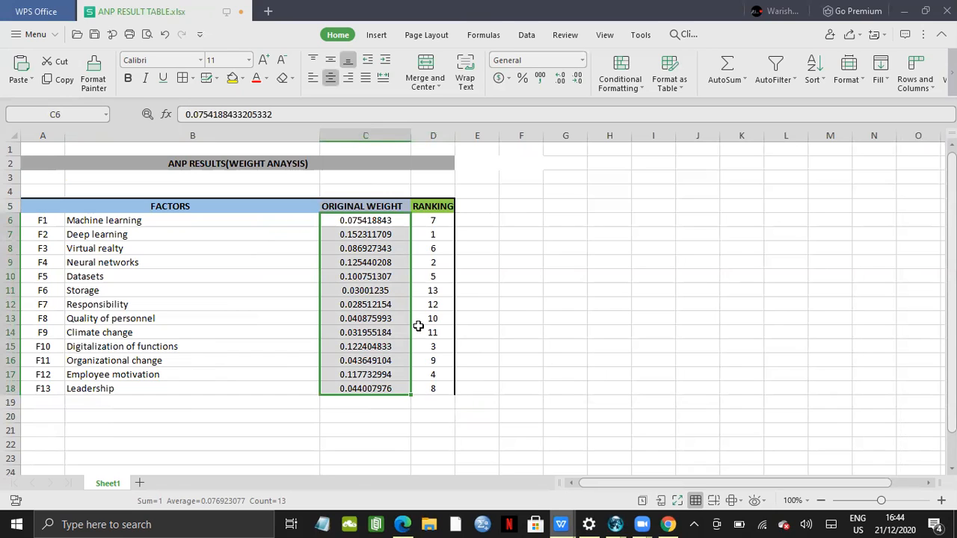
click(526, 334)
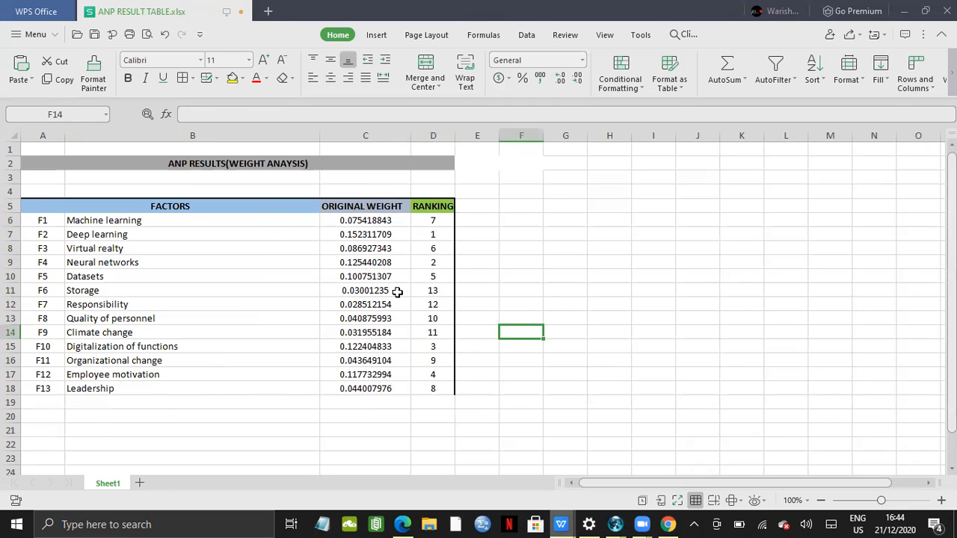
Examine each factor's original weight in the results table one by one to check the rankings
click(341, 237)
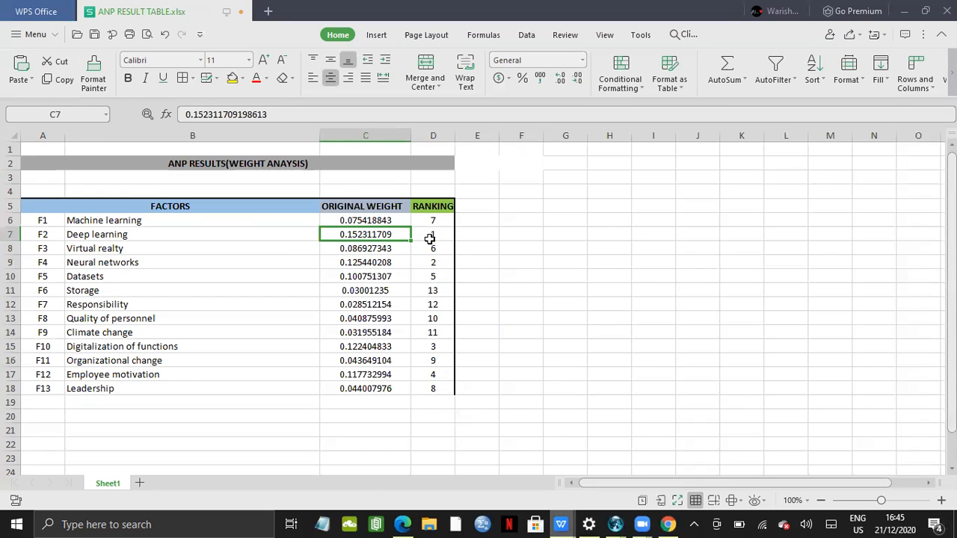
click(389, 267)
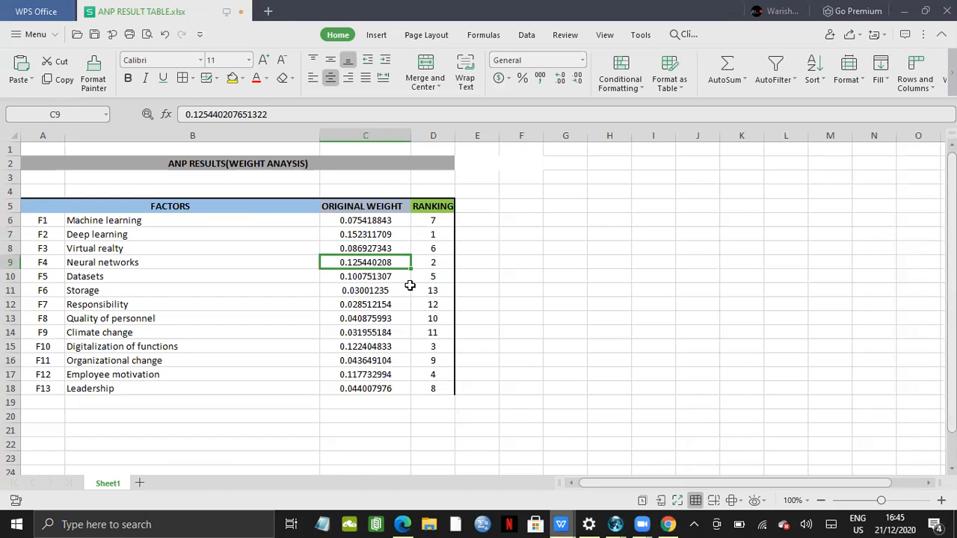
click(387, 347)
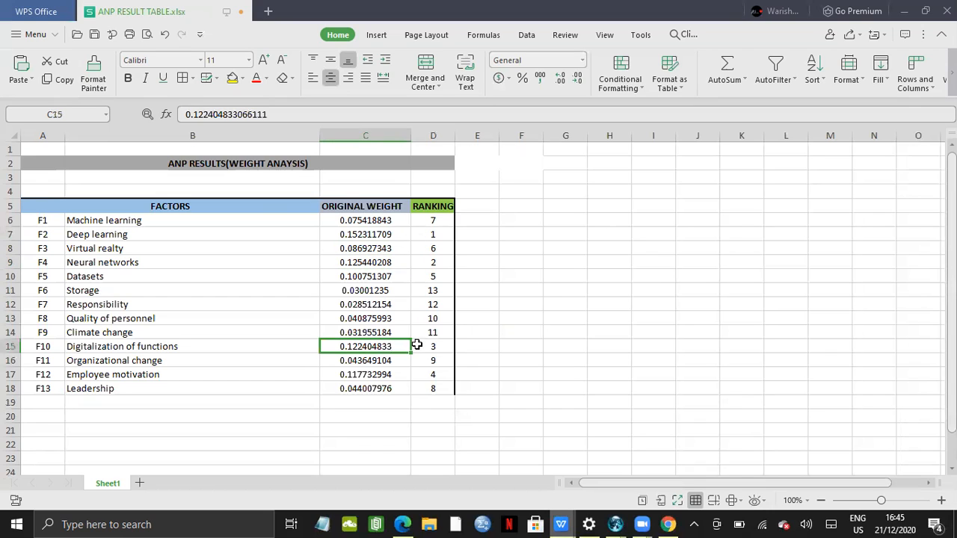
click(388, 377)
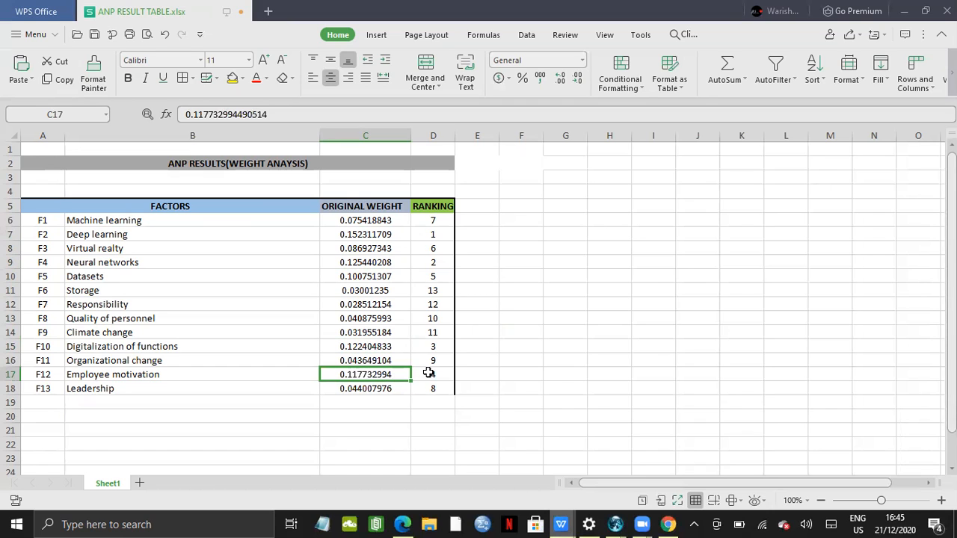
click(392, 277)
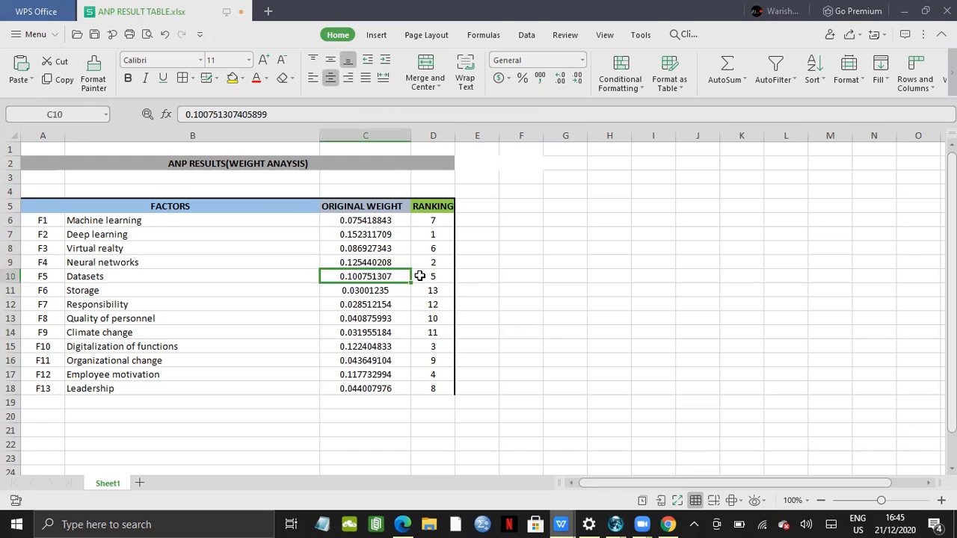
click(396, 251)
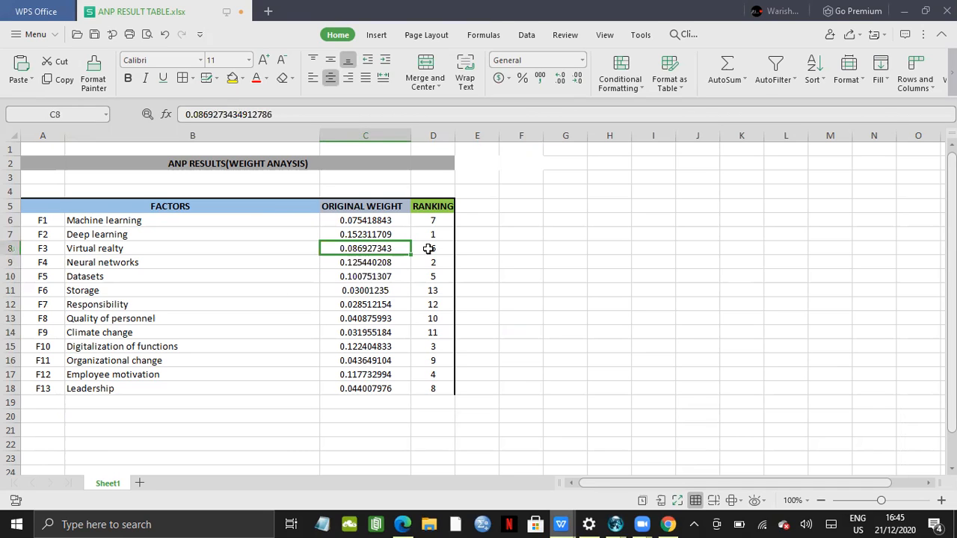
click(390, 223)
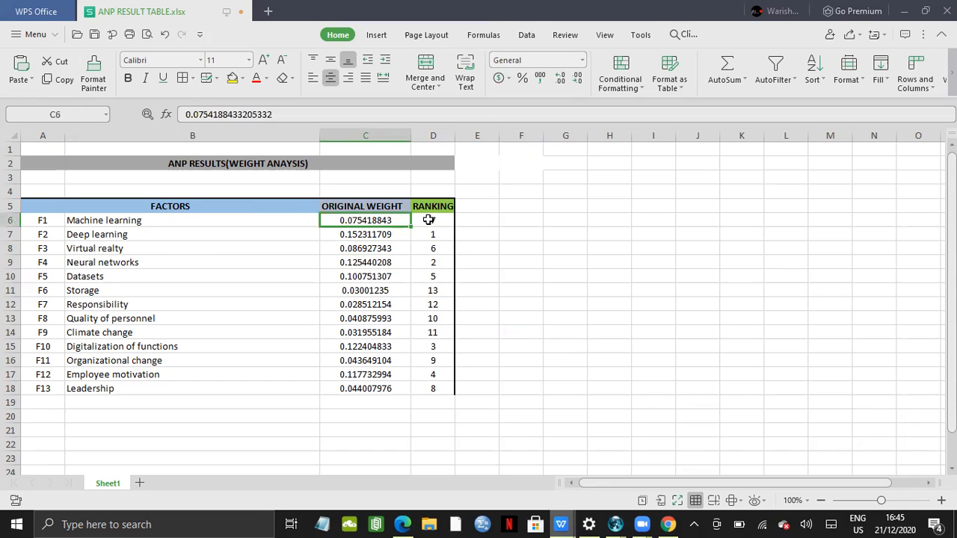
click(394, 392)
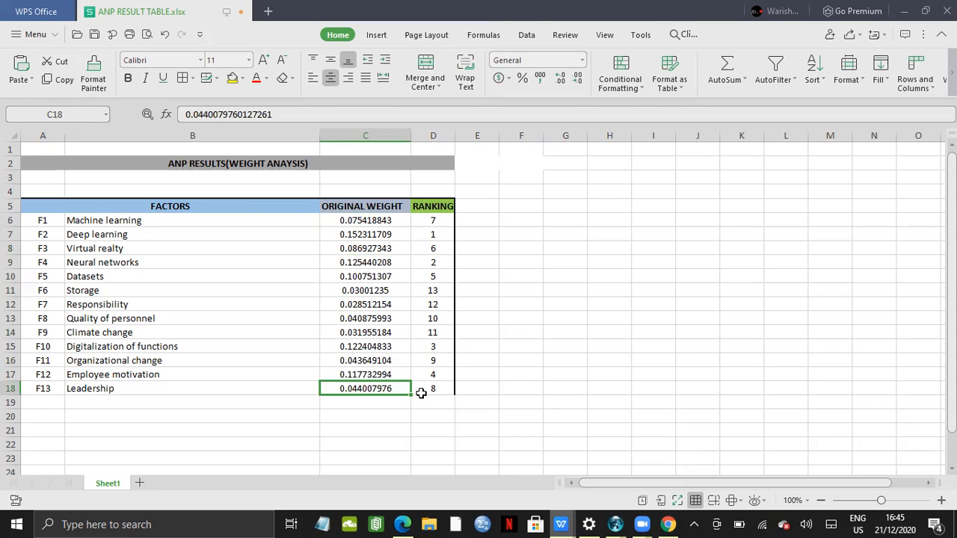
click(394, 319)
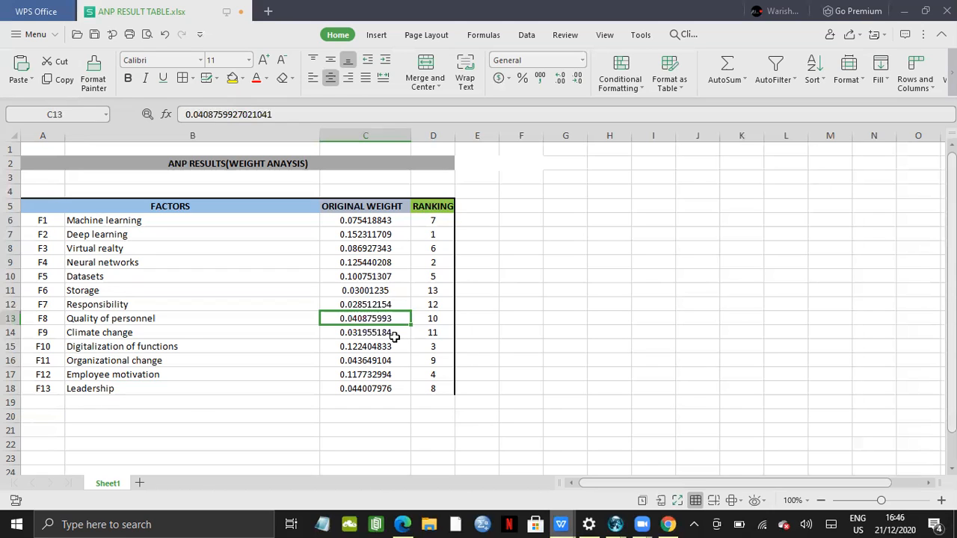
click(393, 335)
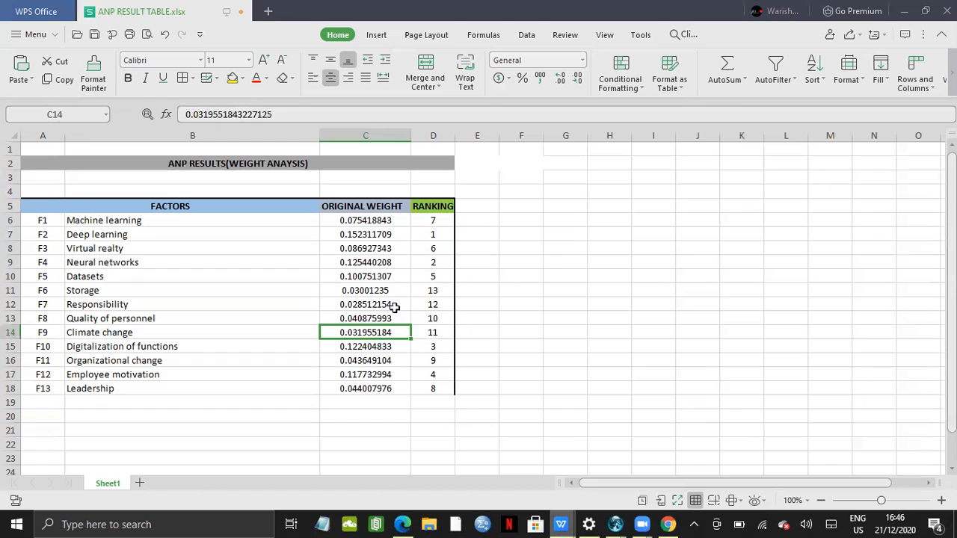
click(394, 307)
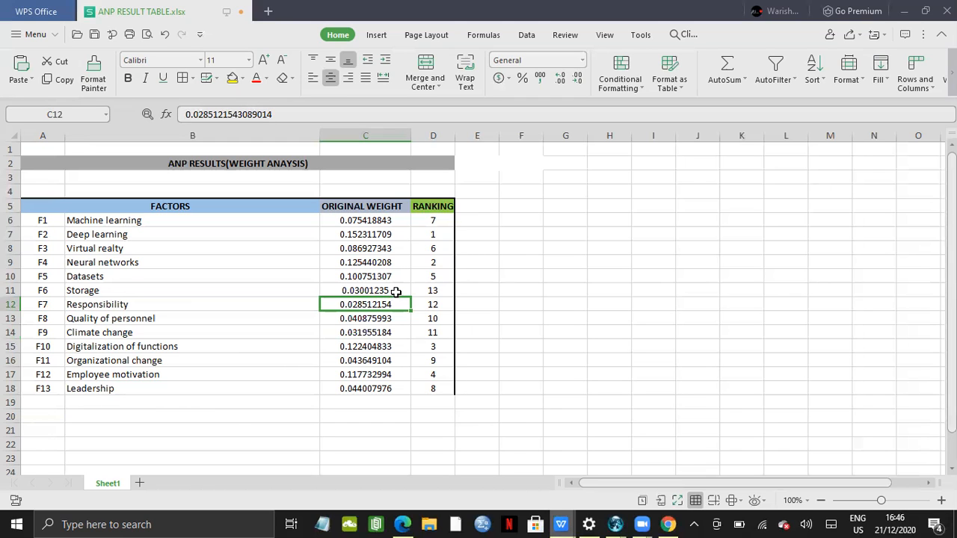
click(396, 291)
Set the ranking of F7 Responsibility to 13 and of F6 Storage to 12
click(430, 307)
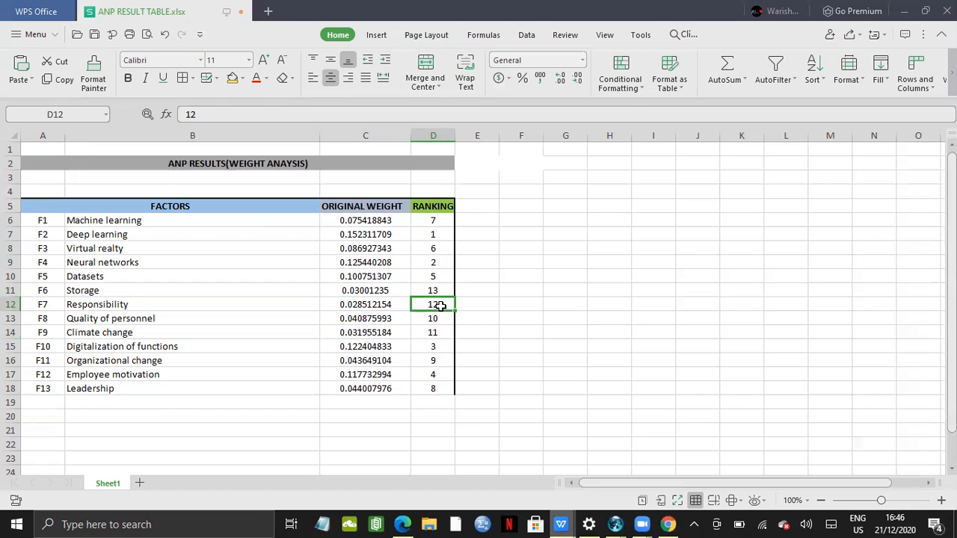
key(Delete)
text(13)
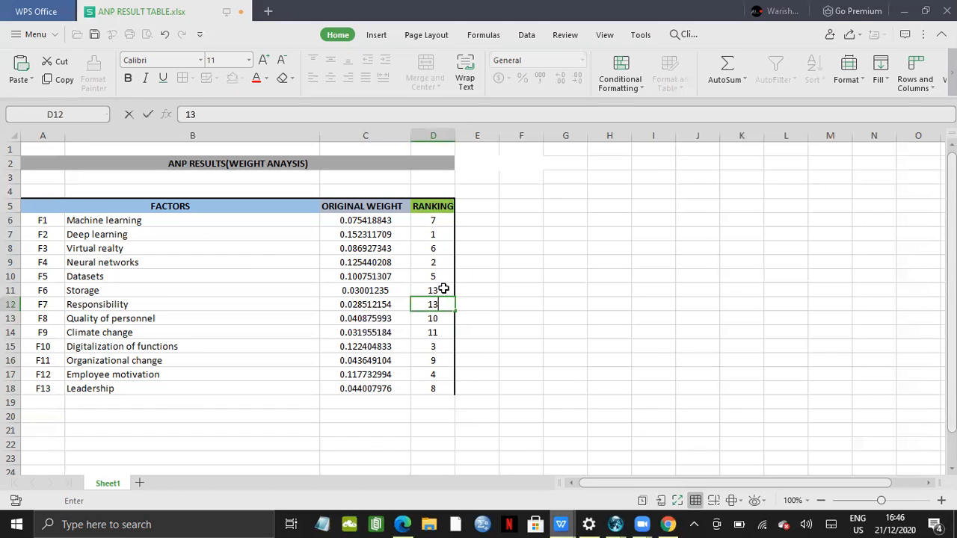
click(444, 288)
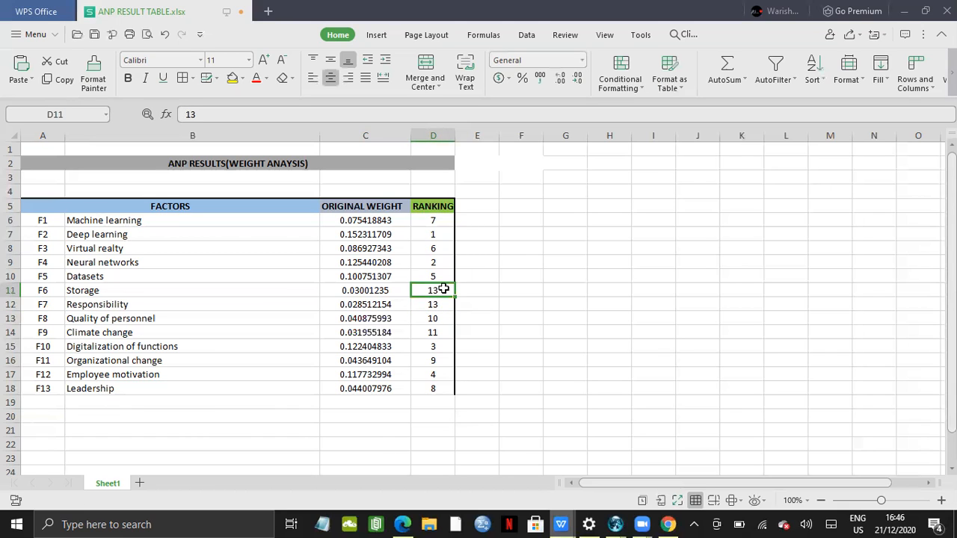
key(BackSpace)
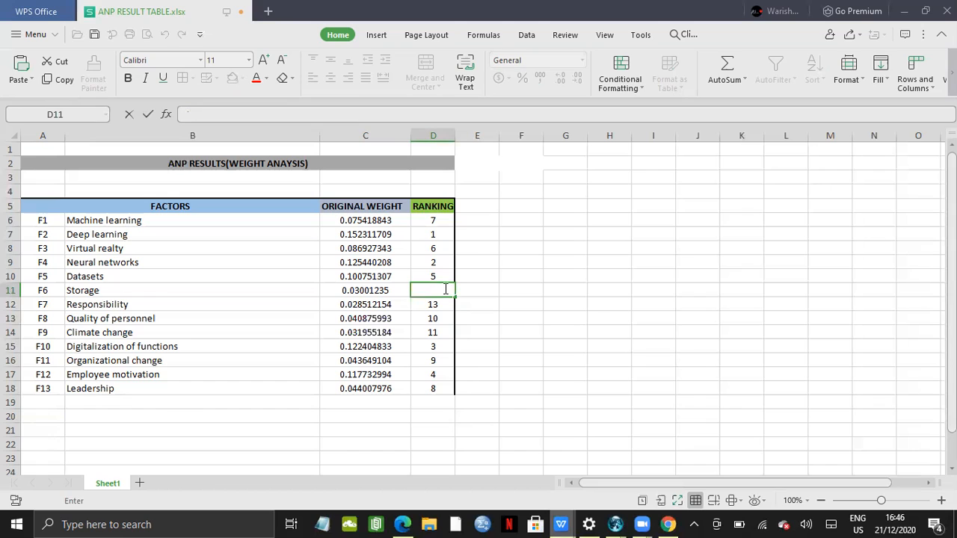
text(2)
key(BackSpace)
text(12)
click(477, 417)
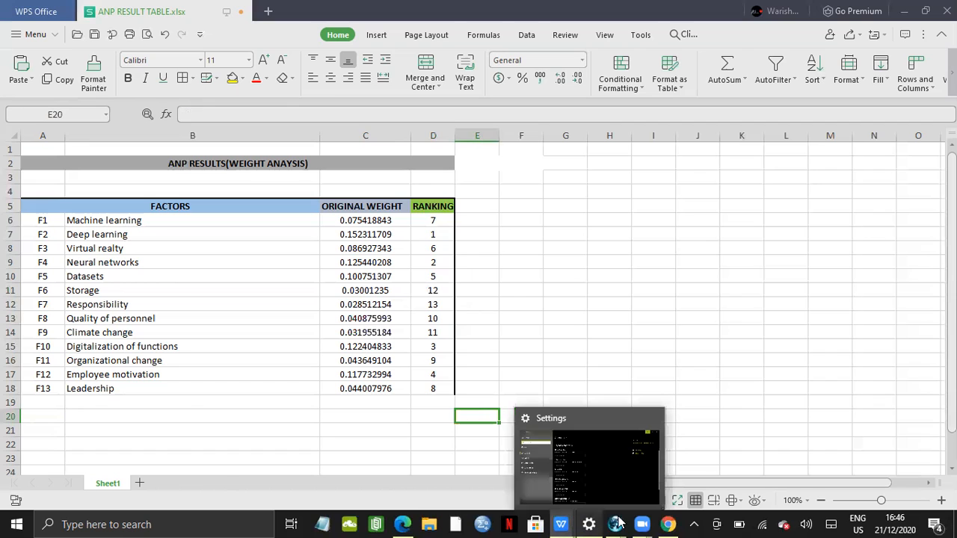
Switch back to the Super Decisions main window
mouse_move(617, 523)
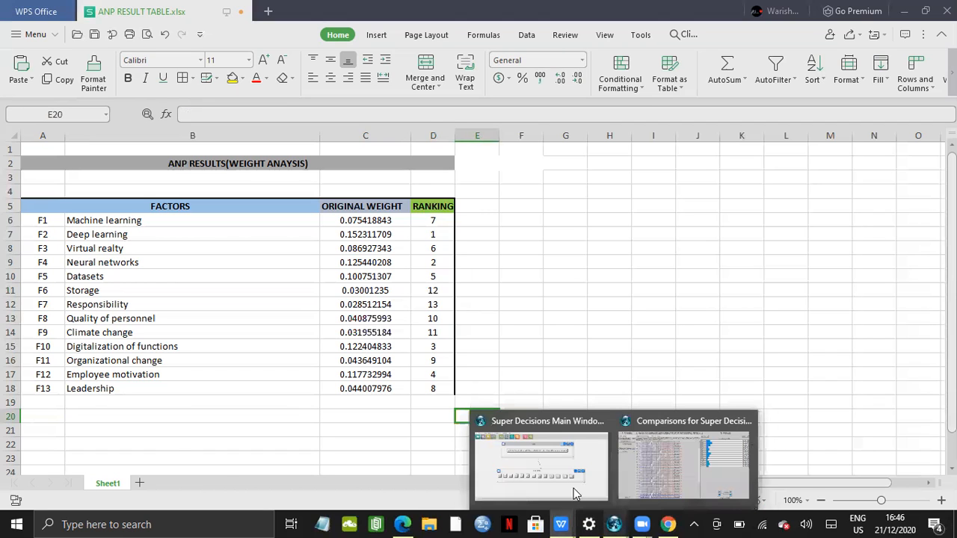
click(574, 495)
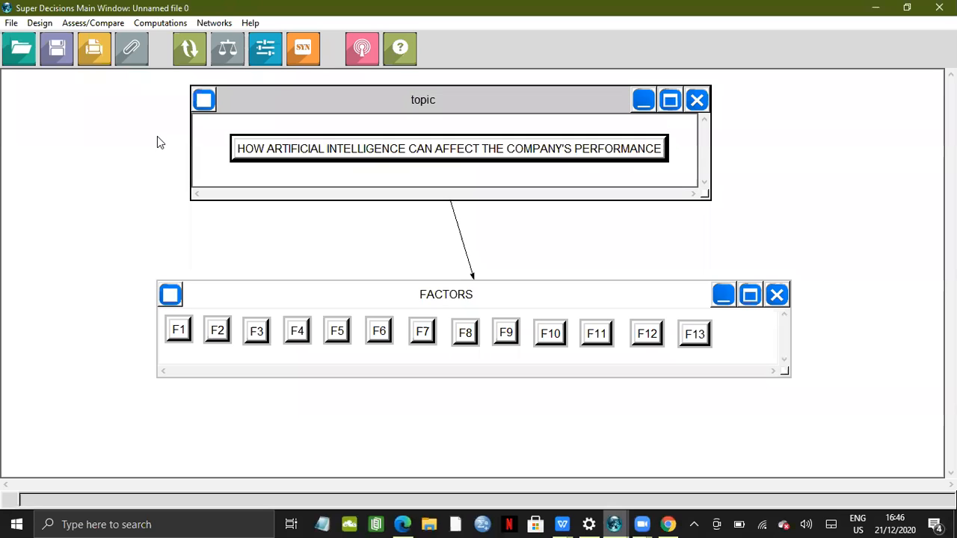
Save the model to the Desktop under the name sample, replacing the existing SAMPLE file
click(11, 24)
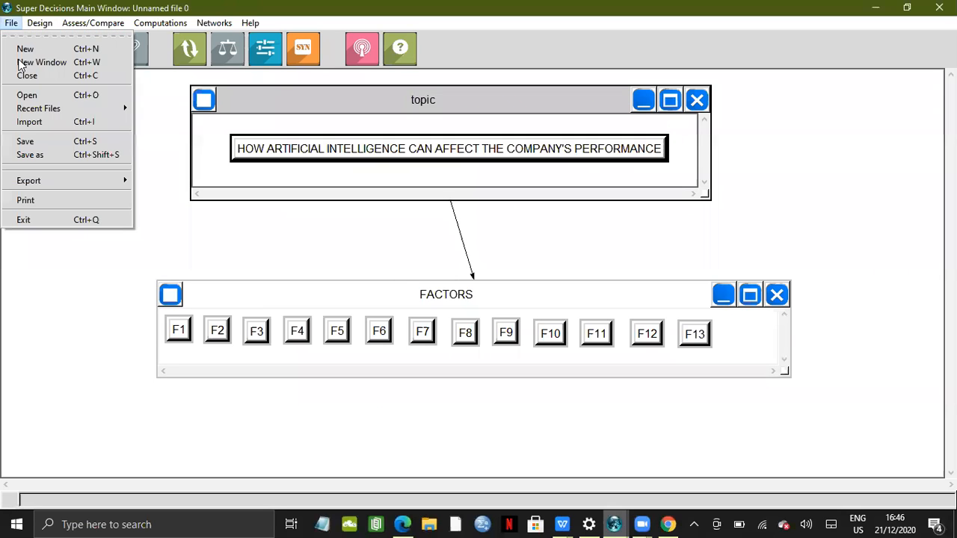
click(32, 155)
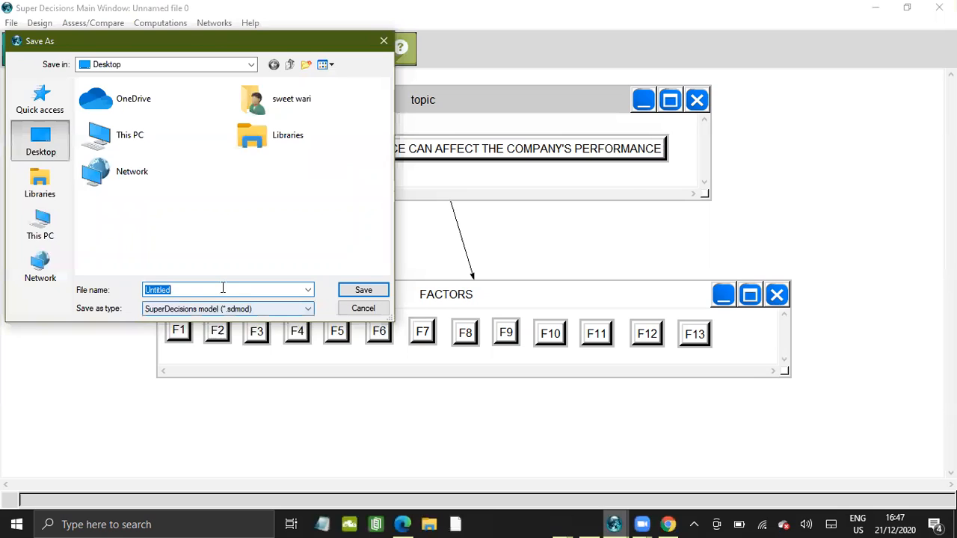
click(223, 289)
key(BackSpace)
key(BackSpace)
key(BackSpace)
key(BackSpace)
key(BackSpace)
key(BackSpace)
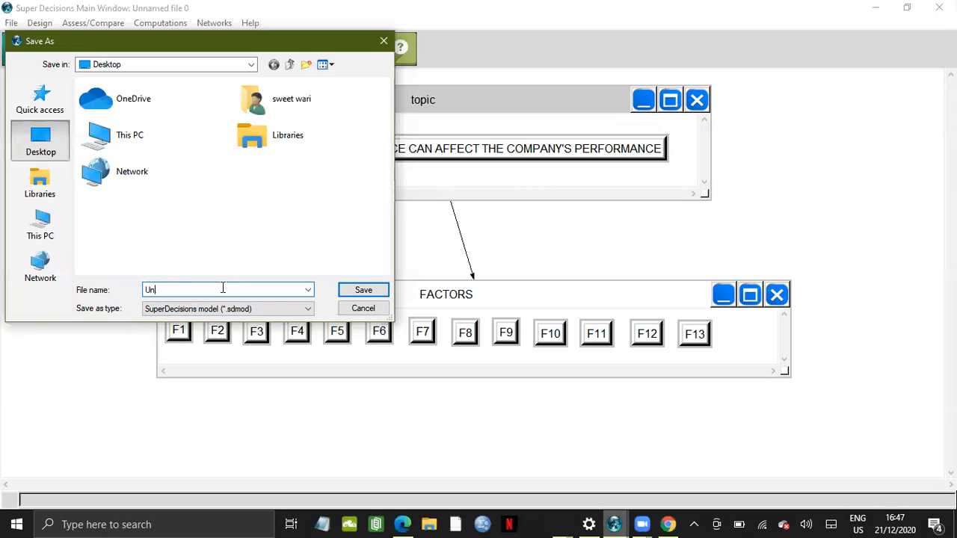
key(BackSpace)
key(BackSpace)
text(sa)
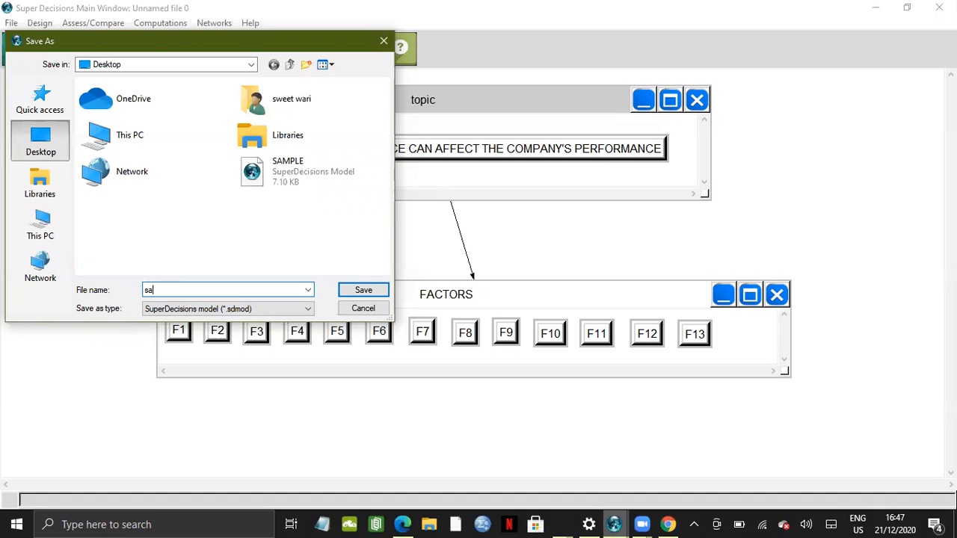
text(mpe)
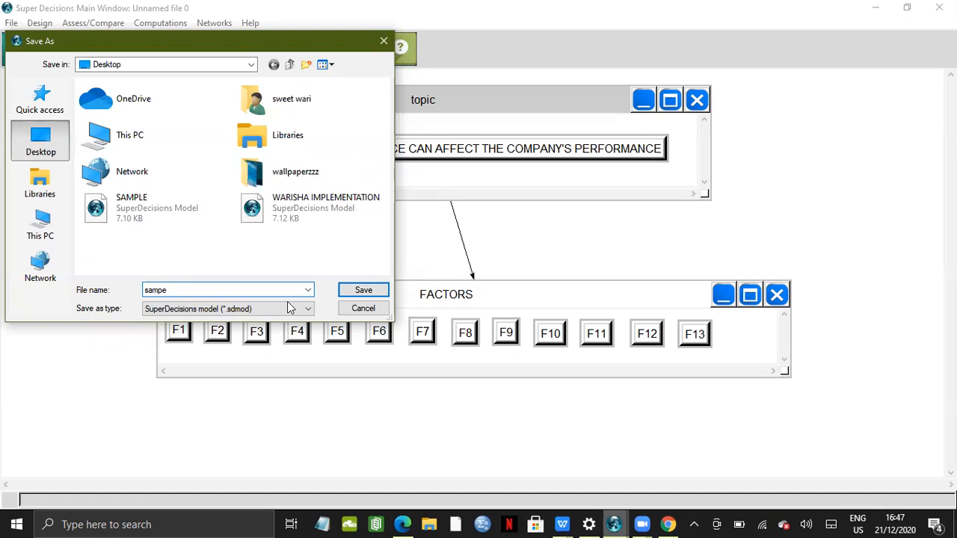
key(BackSpace)
key(BackSpace)
key(BackSpace)
key(BackSpace)
key(BackSpace)
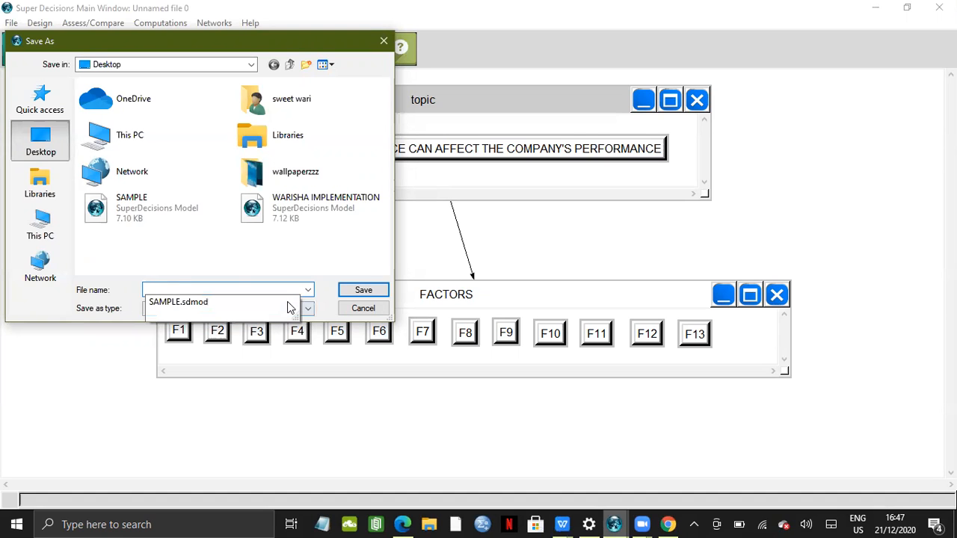
text(sample)
click(363, 291)
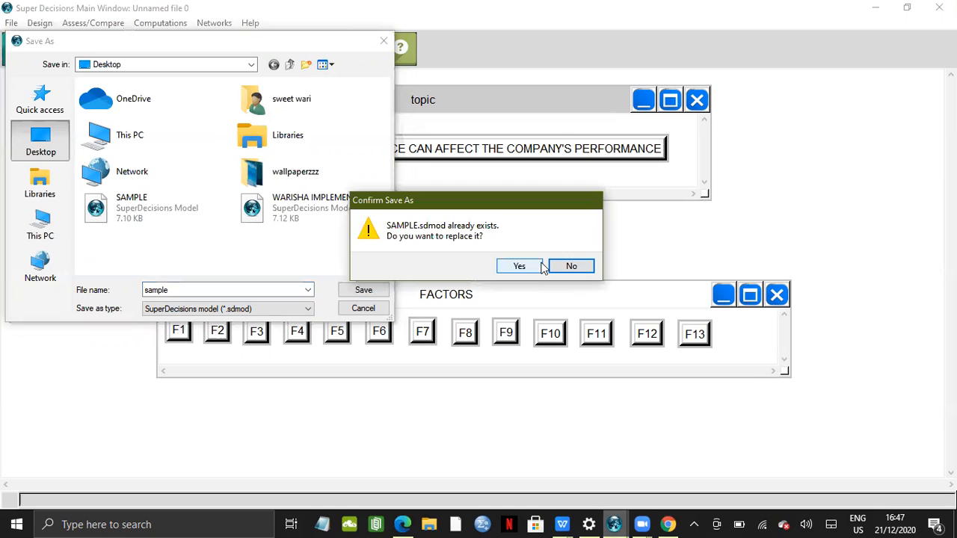
click(539, 265)
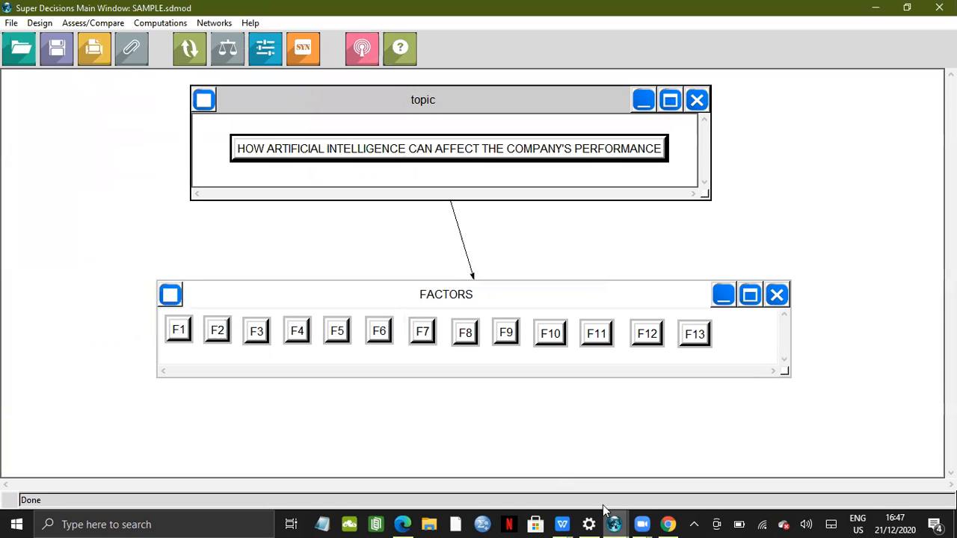
Switch to the ANP RESULT TABLE.xlsx spreadsheet and select cells beside the ranking column
mouse_move(609, 517)
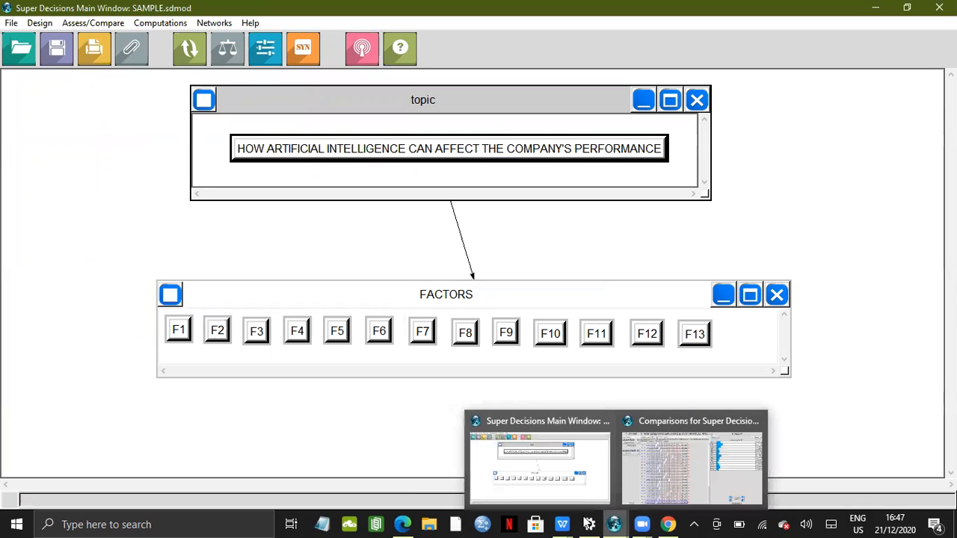
mouse_move(563, 523)
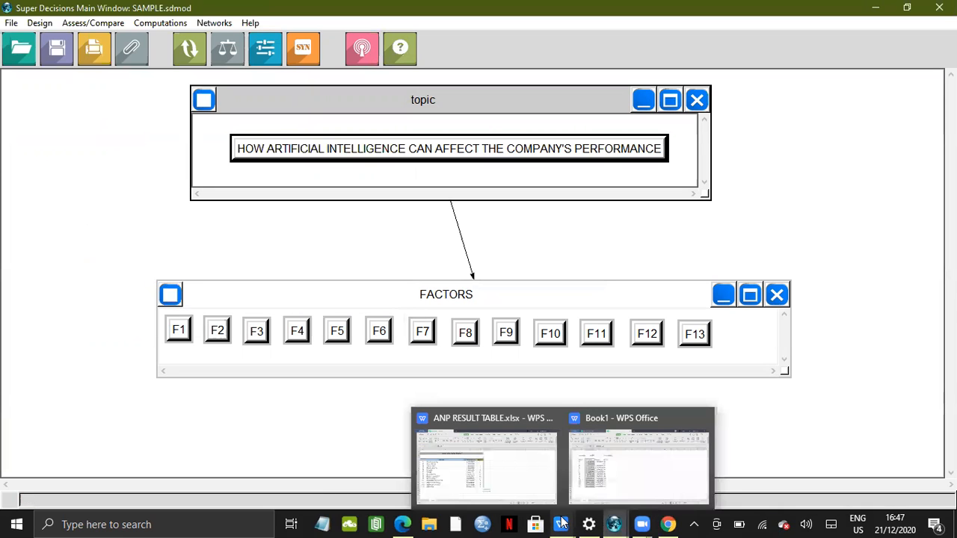
click(523, 461)
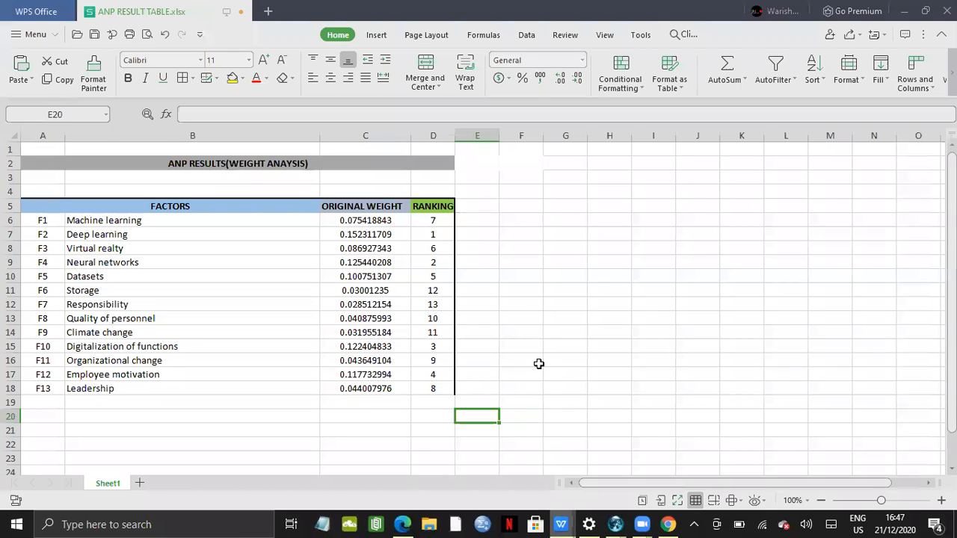
click(445, 406)
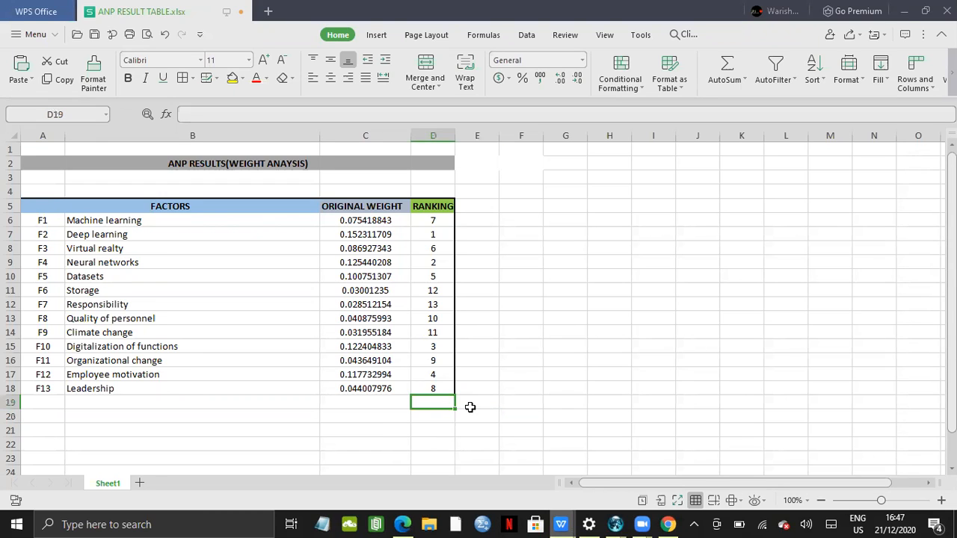
click(469, 407)
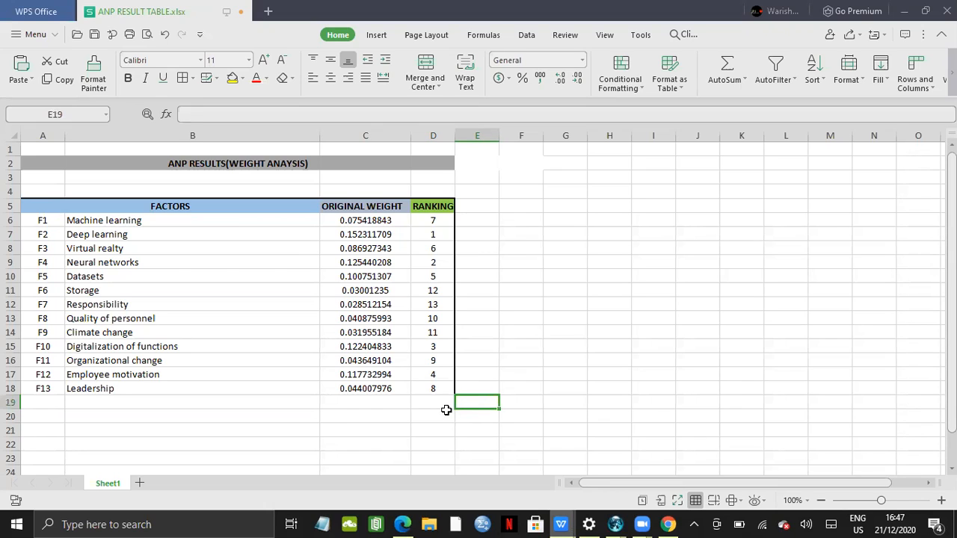